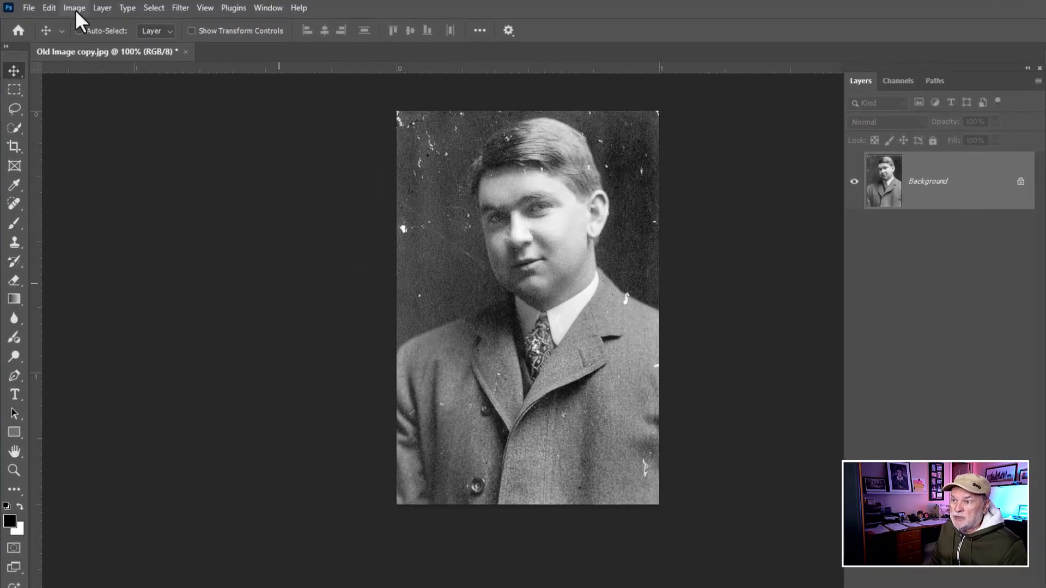
# Duplicate the portrait as a separate document named Old Image copy, and return to the original Old Image copy.jpg.
pyautogui.click(62, 7)
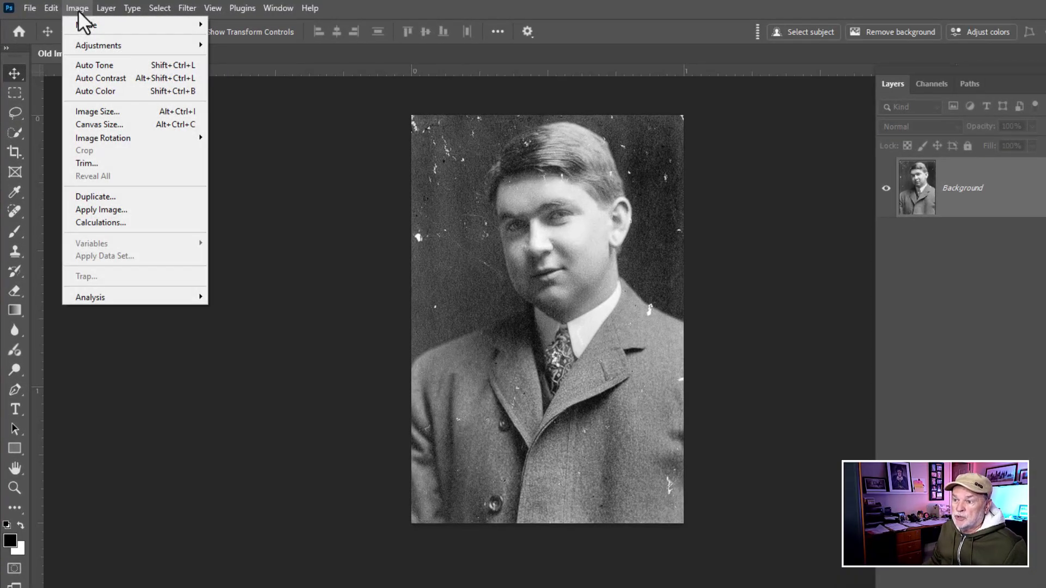
pyautogui.click(88, 197)
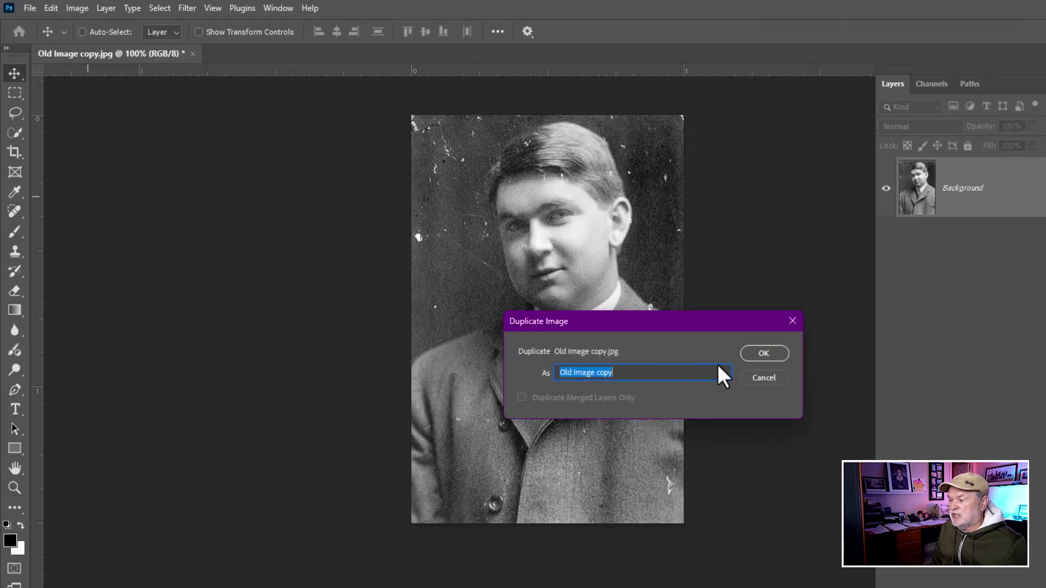
pyautogui.click(766, 353)
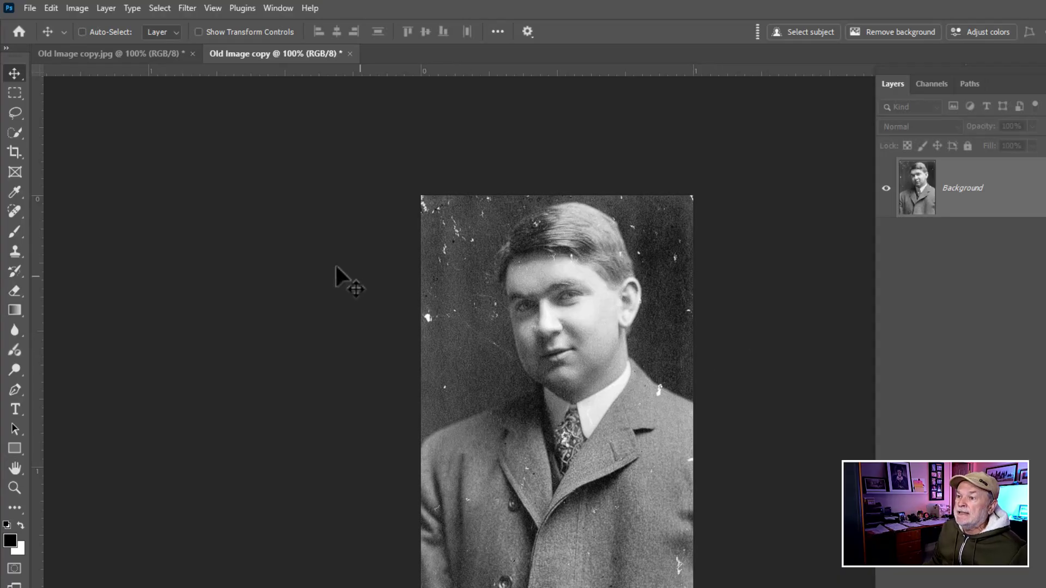
pyautogui.click(131, 50)
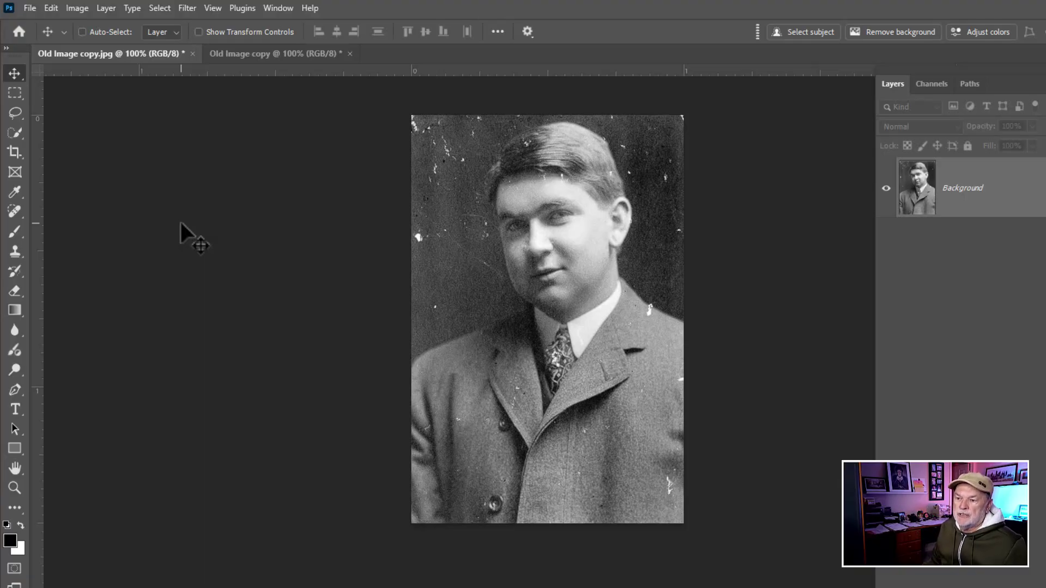
# Choose the Remove Tool and copy the Background layer to a new layer.
pyautogui.click(12, 212)
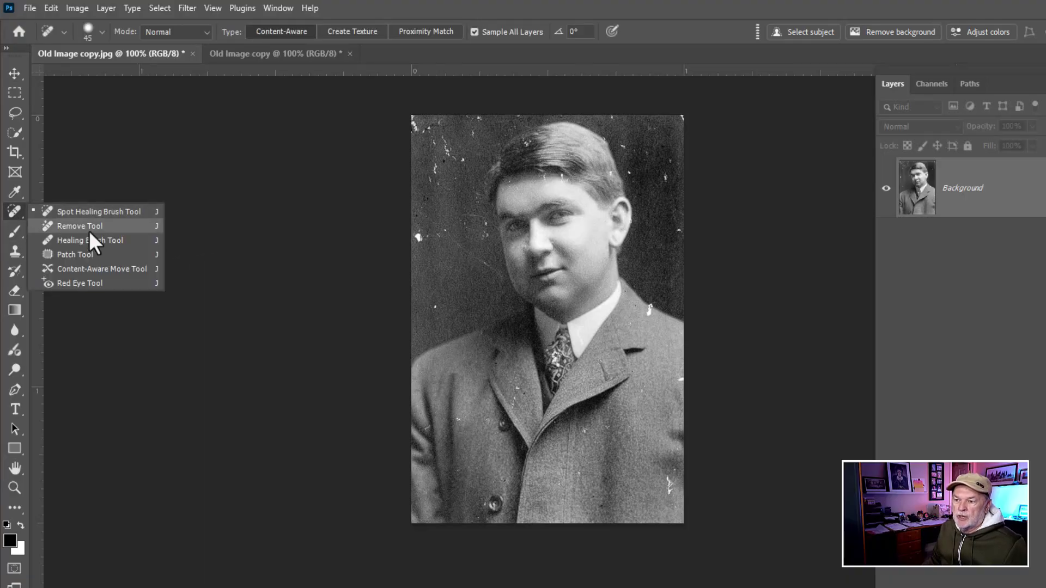
pyautogui.click(89, 230)
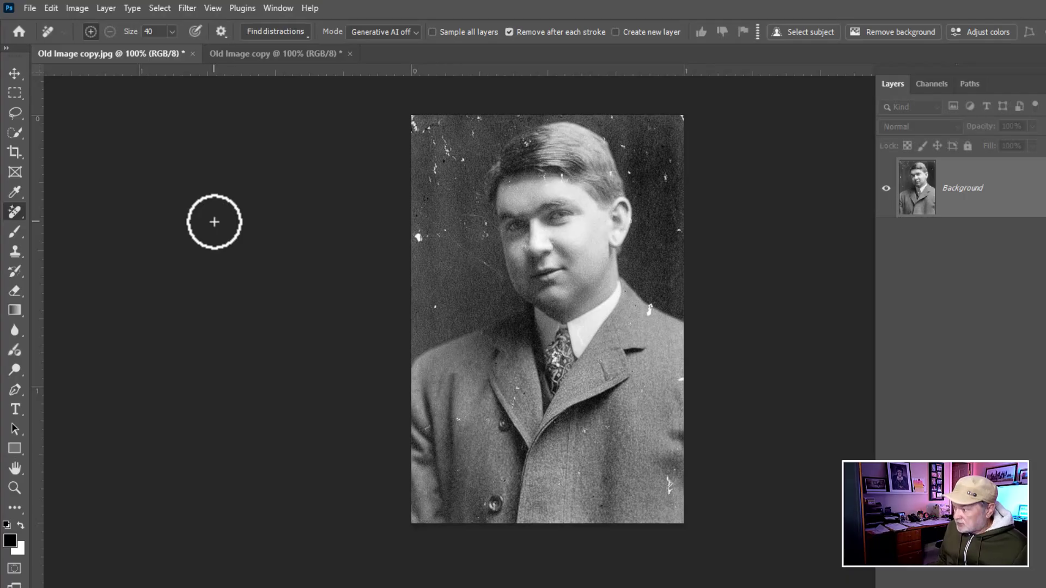
pyautogui.hotkey('ctrl', 'j')
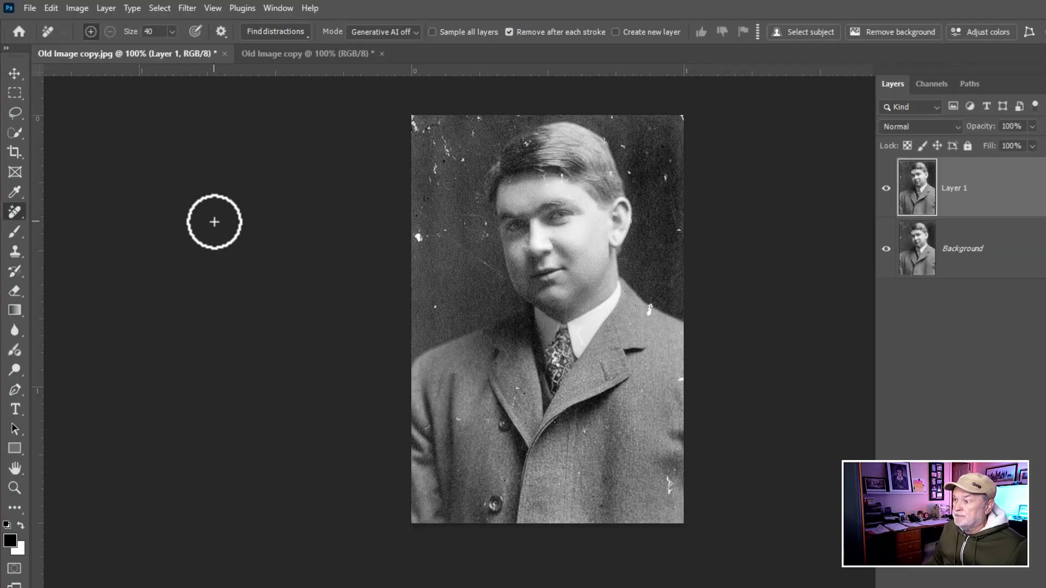
# Remove the white specks from the dark backdrop beside the man's face with the Remove Tool at size 40.
pyautogui.moveTo(423, 245); pyautogui.dragTo(399, 228)
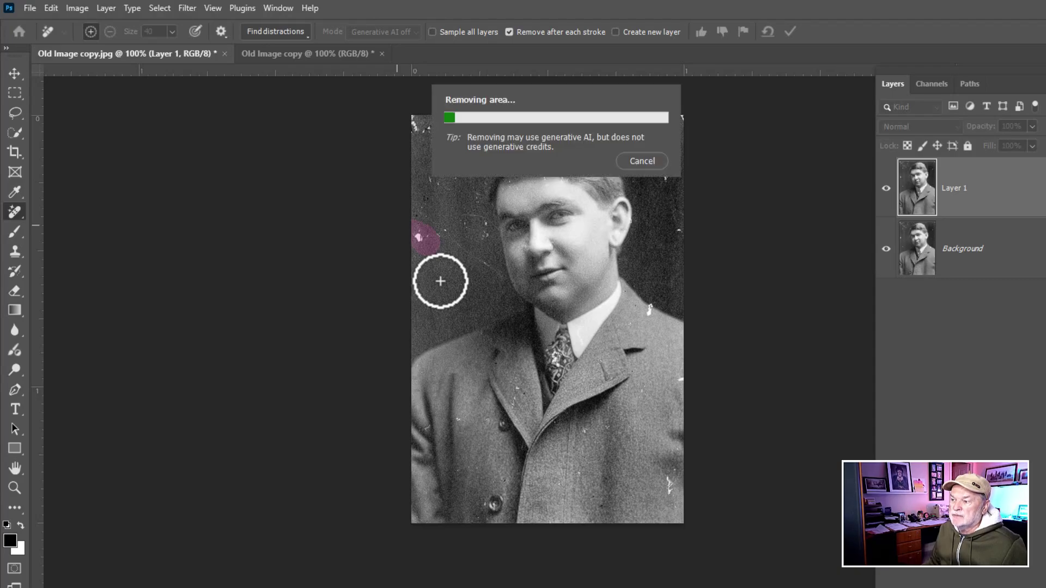
pyautogui.moveTo(461, 181)
pyautogui.mouseDown()
pyautogui.moveTo(457, 136)
pyautogui.moveTo(478, 119)
pyautogui.moveTo(409, 116)
pyautogui.moveTo(415, 143)
pyautogui.moveTo(462, 143)
pyautogui.moveTo(428, 190)
pyautogui.mouseUp()
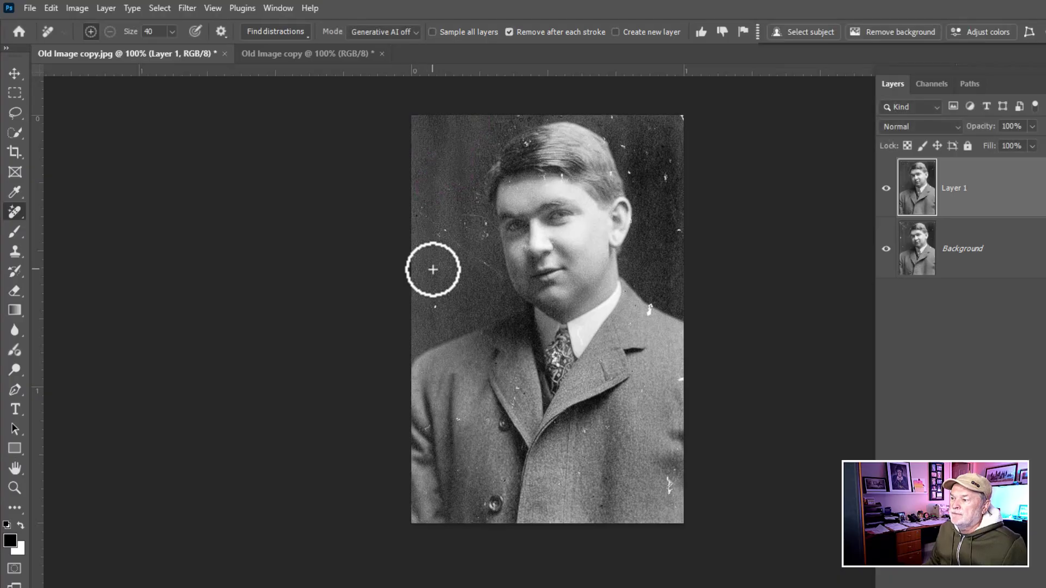
pyautogui.moveTo(459, 250); pyautogui.dragTo(458, 222)
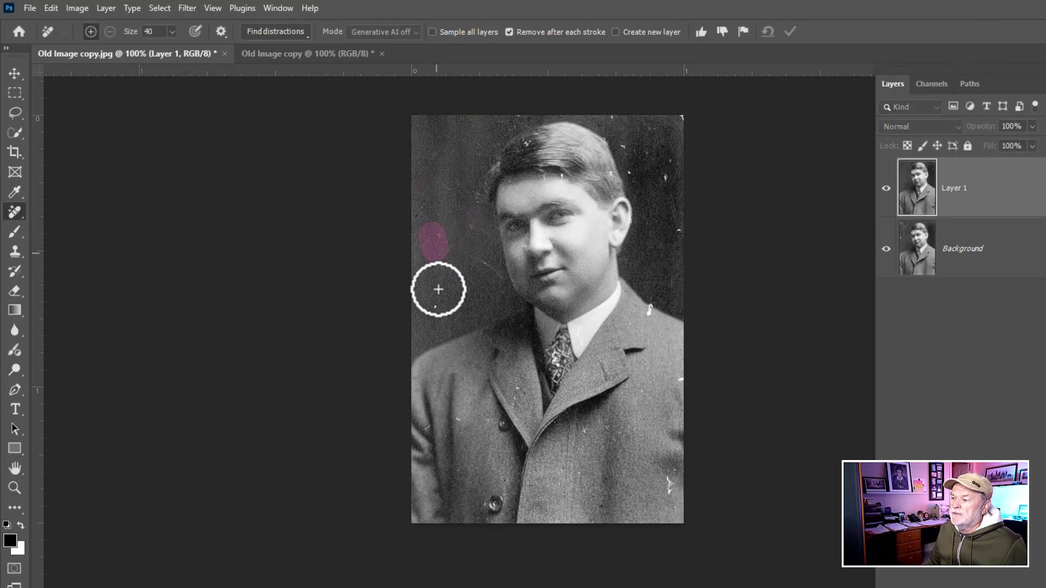
pyautogui.click(438, 294)
# Reduce the Remove Tool to size 20 and remove the specks on the coat shoulder, forehead and hair.
pyautogui.click(655, 308)
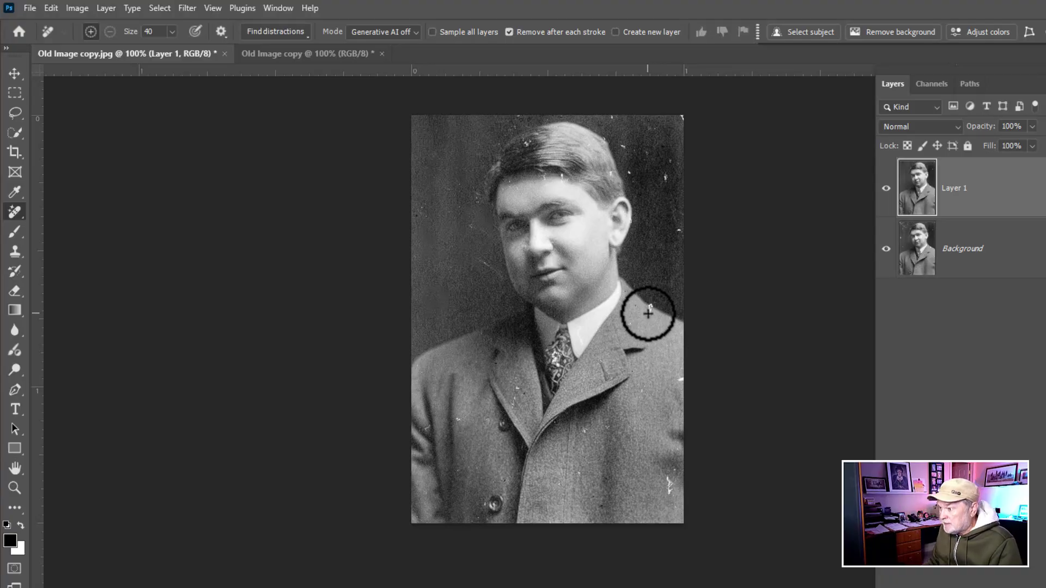
pyautogui.press('[')
pyautogui.press('[')
pyautogui.click(647, 313)
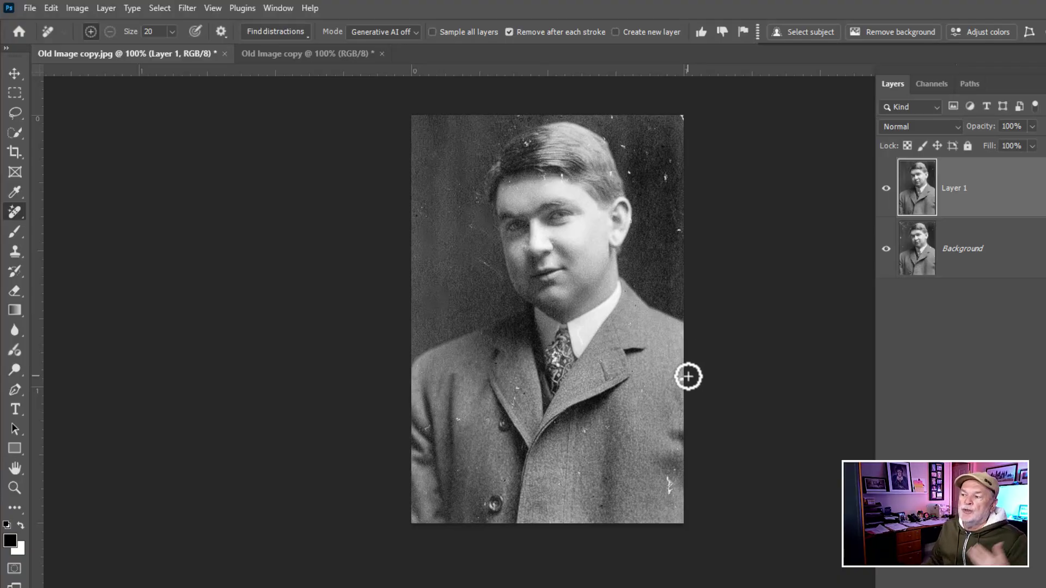
pyautogui.click(536, 181)
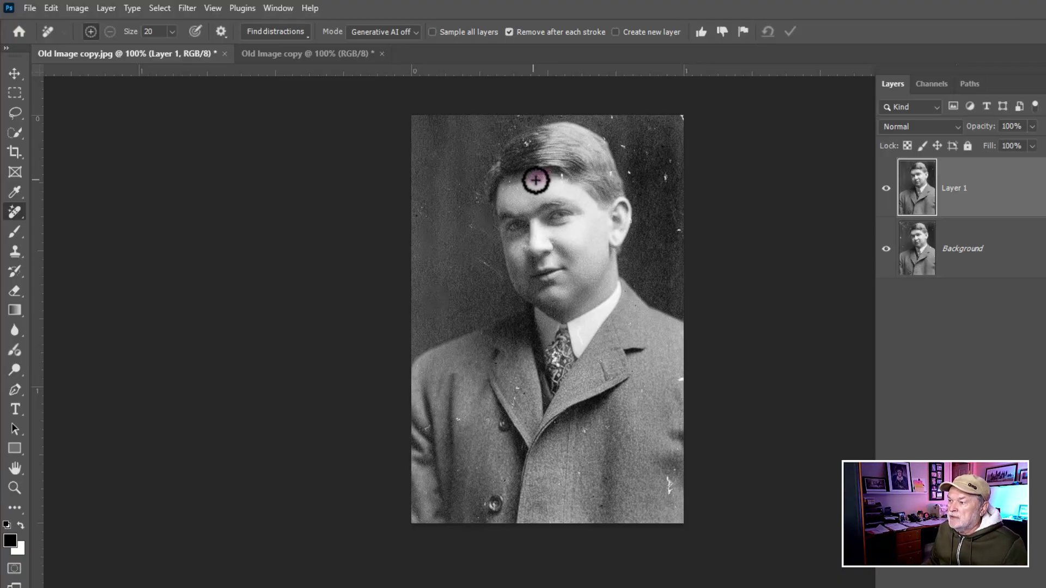
pyautogui.click(520, 147)
pyautogui.click(610, 172)
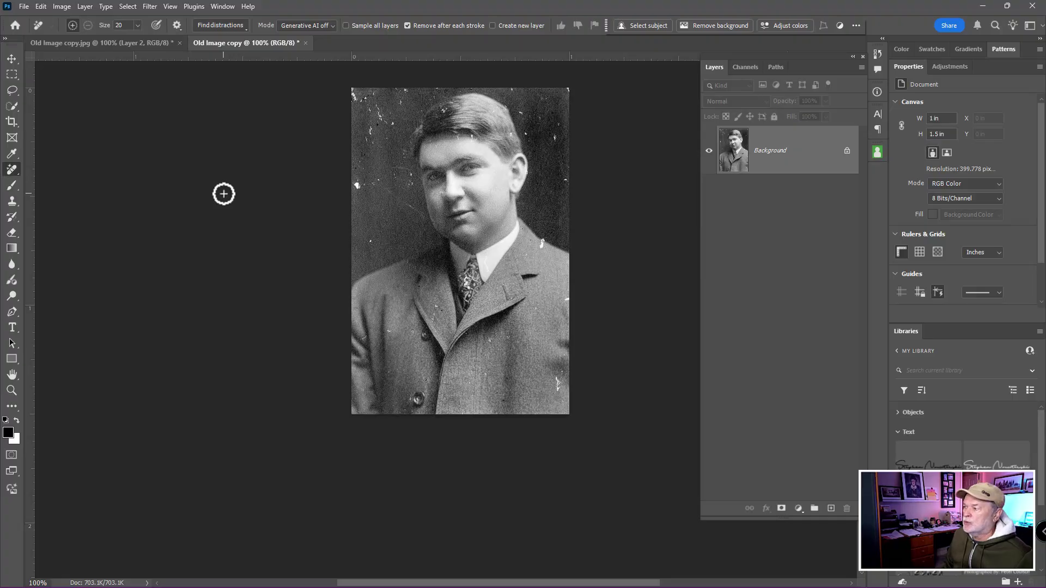
# Copy the duplicate document's Background layer and start a Dust & Scratches filter on the copy with radius 1 and threshold 0.
pyautogui.hotkey('ctrl', 'j')
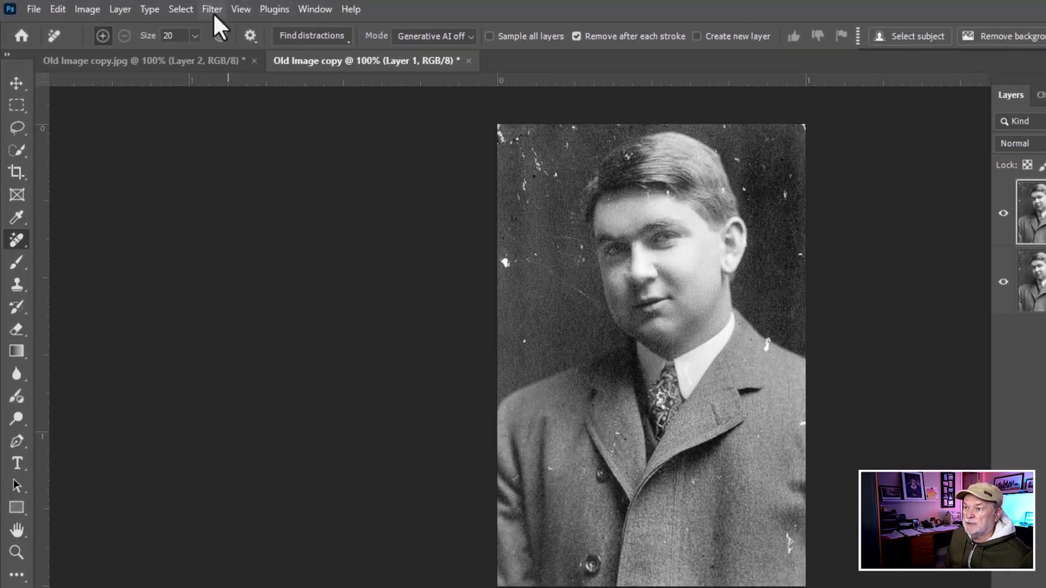
pyautogui.click(213, 13)
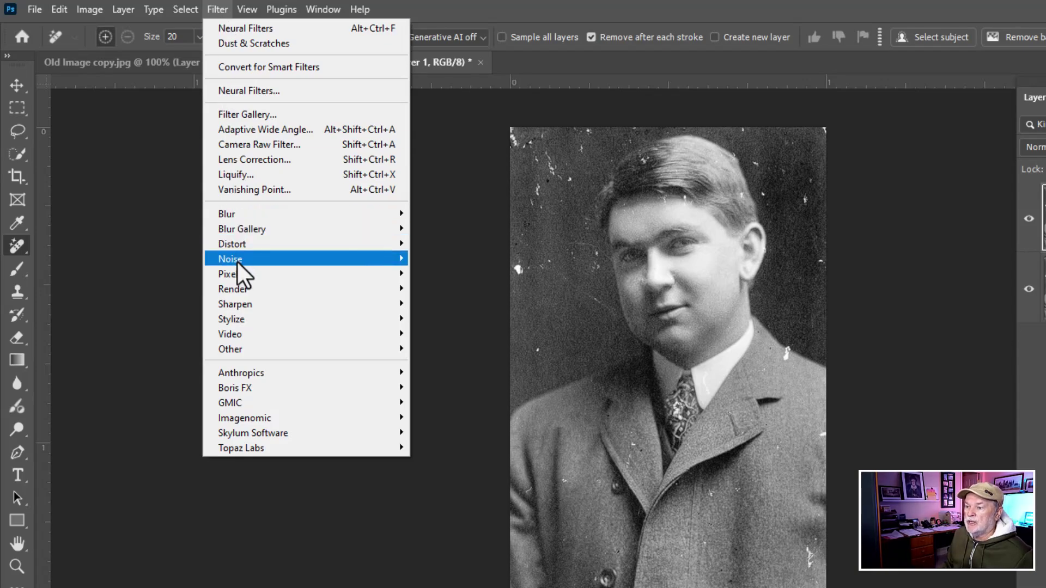
pyautogui.moveTo(236, 262)
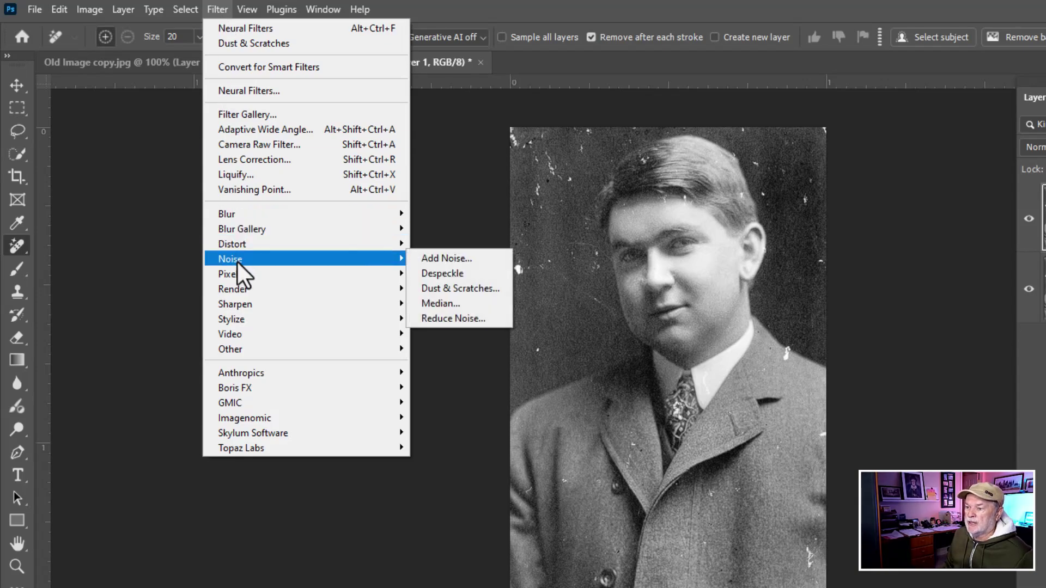
pyautogui.click(485, 292)
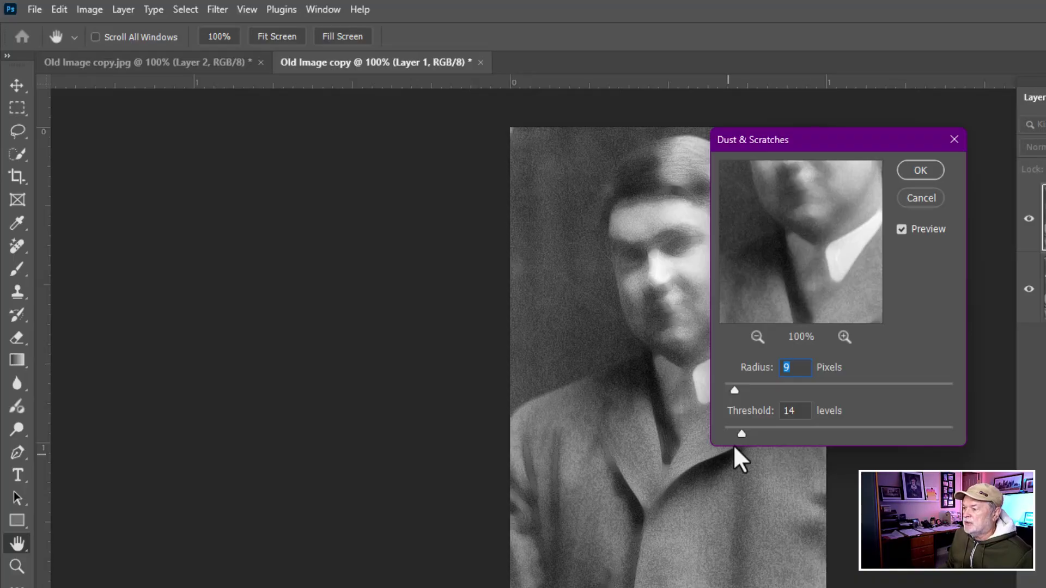
pyautogui.moveTo(741, 434); pyautogui.dragTo(705, 425)
pyautogui.moveTo(734, 391); pyautogui.dragTo(716, 396)
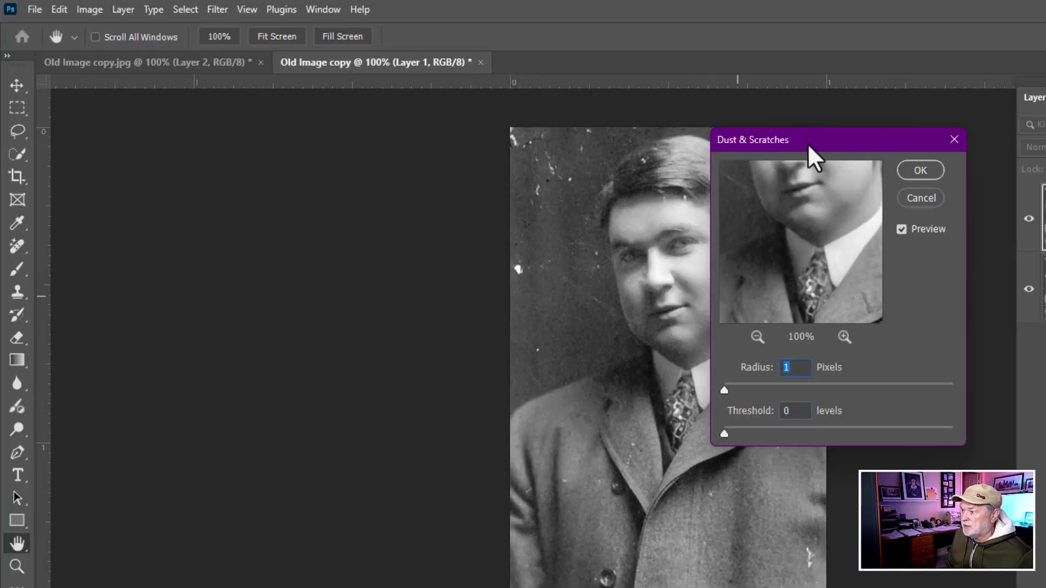
pyautogui.moveTo(809, 142); pyautogui.dragTo(831, 135)
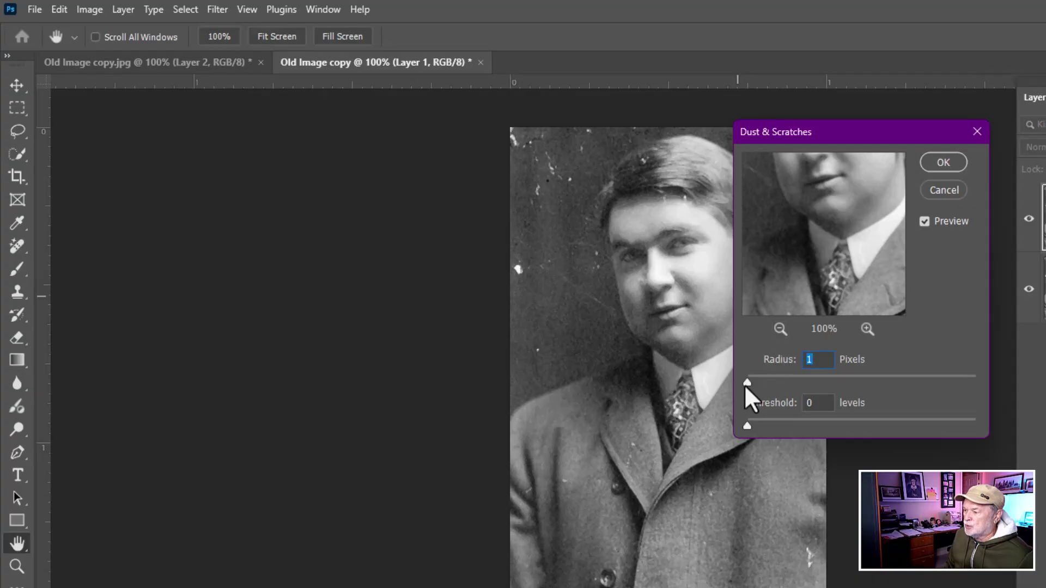
# Set Dust & Scratches to a radius of 7 pixels and a threshold of 25 levels, and apply it.
pyautogui.moveTo(746, 383); pyautogui.dragTo(754, 381)
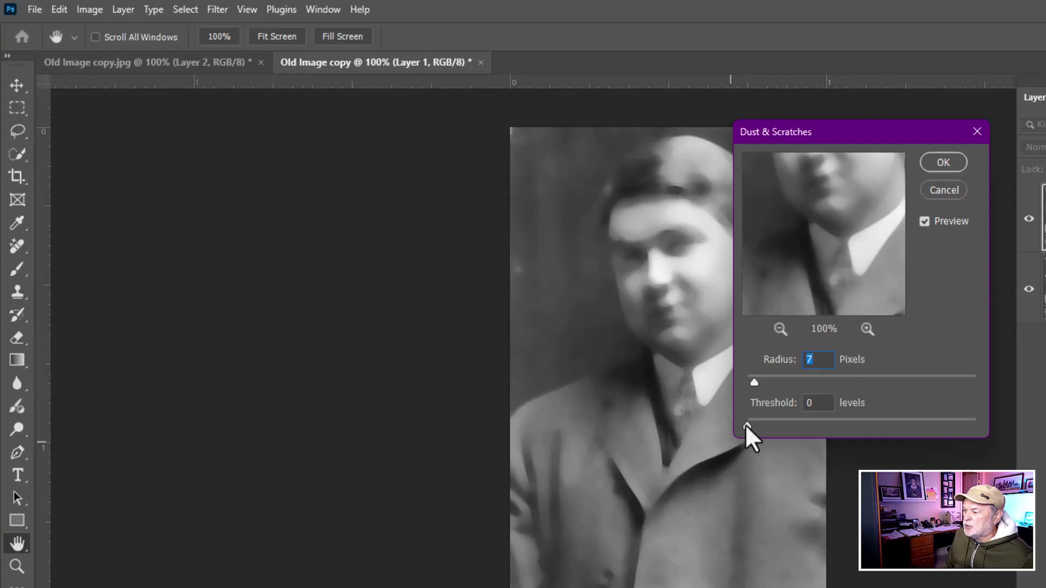
pyautogui.moveTo(746, 424); pyautogui.dragTo(798, 426)
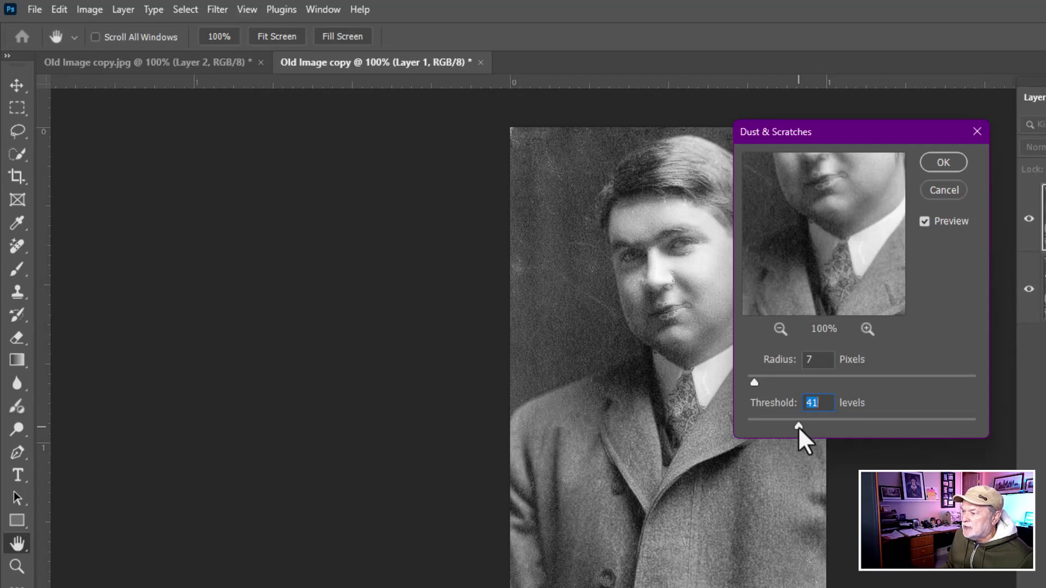
pyautogui.moveTo(790, 429)
pyautogui.mouseDown()
pyautogui.moveTo(761, 426)
pyautogui.moveTo(778, 426)
pyautogui.mouseUp()
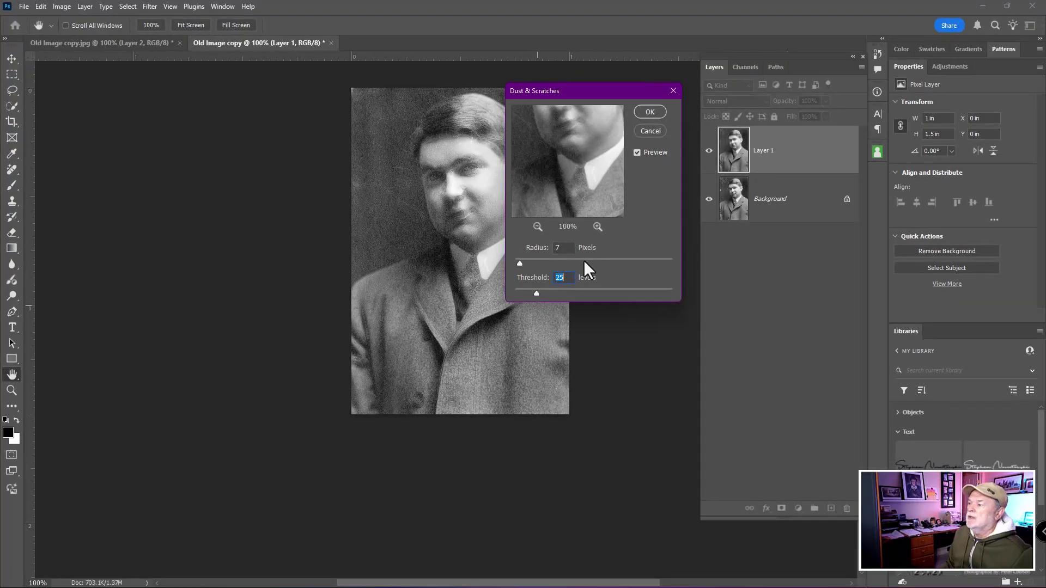
pyautogui.click(650, 113)
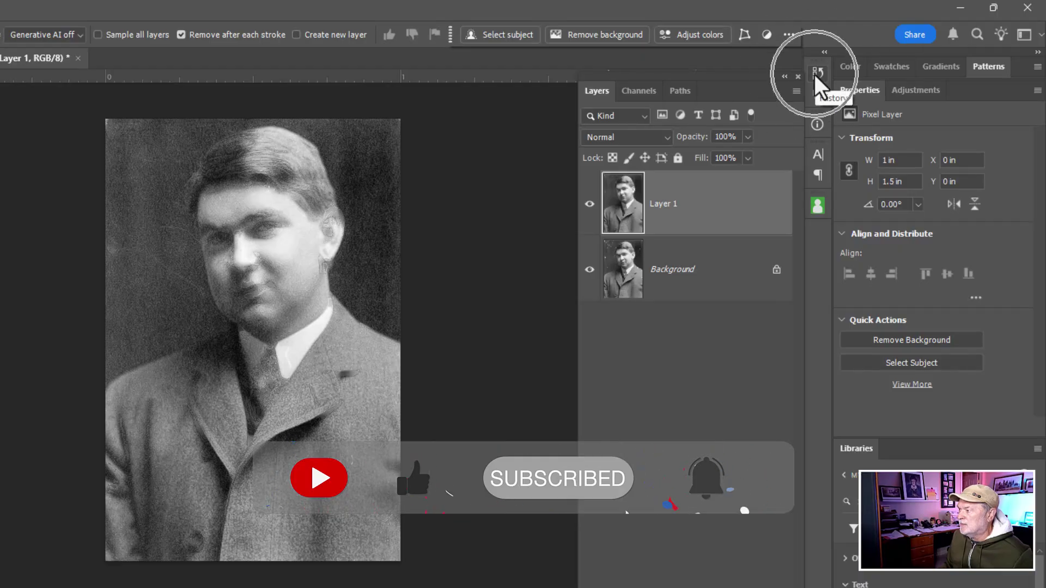
# Create a history snapshot of the Dust & Scratches state.
pyautogui.click(814, 74)
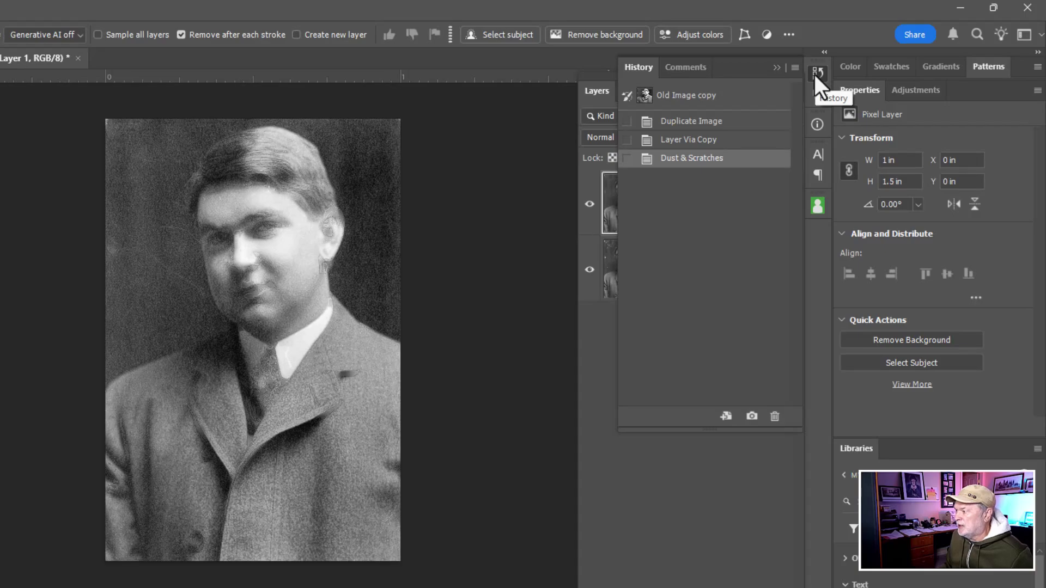
pyautogui.click(752, 417)
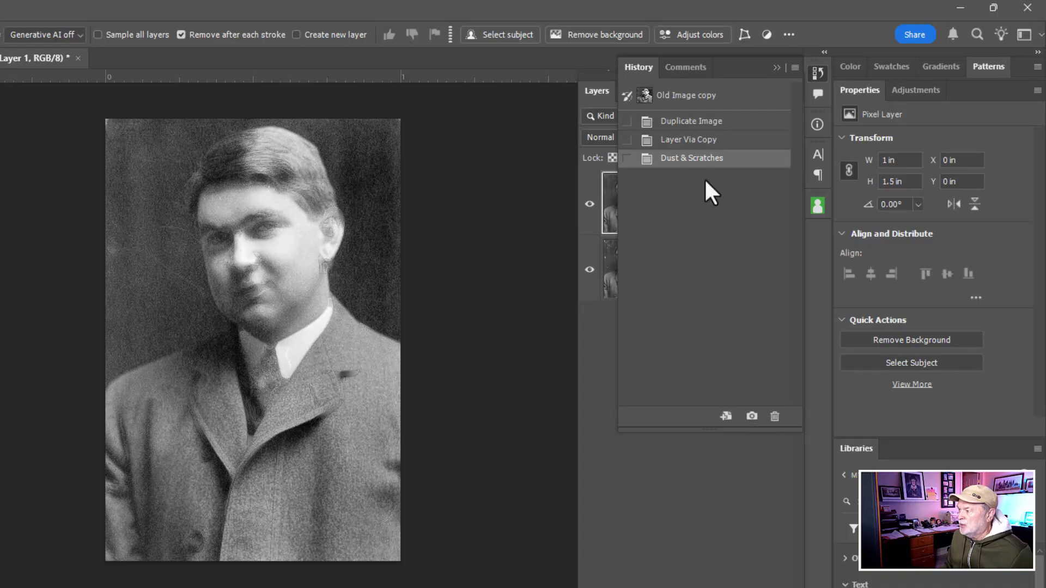
pyautogui.click(693, 157)
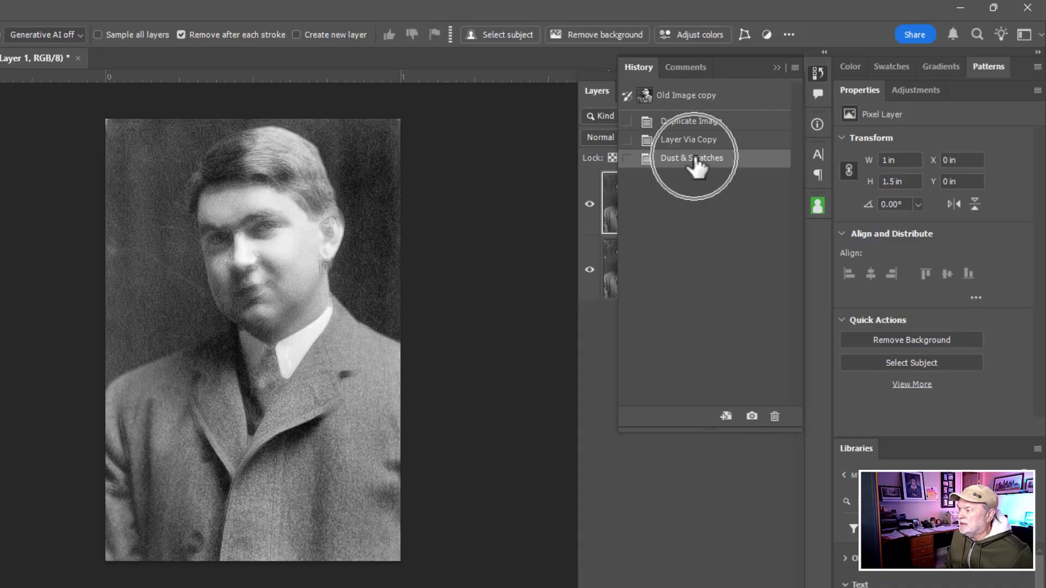
pyautogui.click(752, 417)
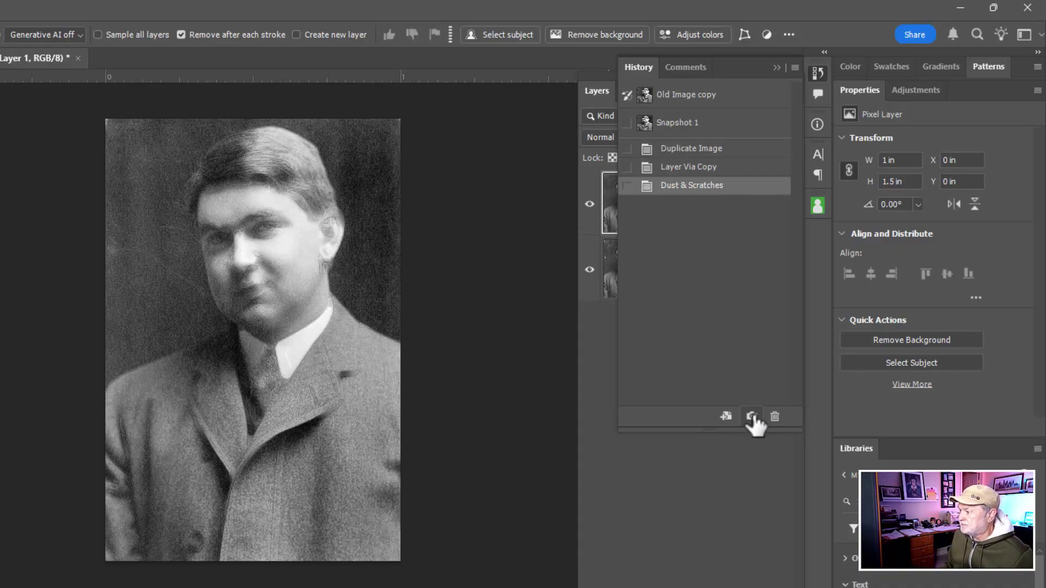
# Make the new snapshot the History Brush source and revert the image to the Layer Via Copy state.
pyautogui.click(676, 121)
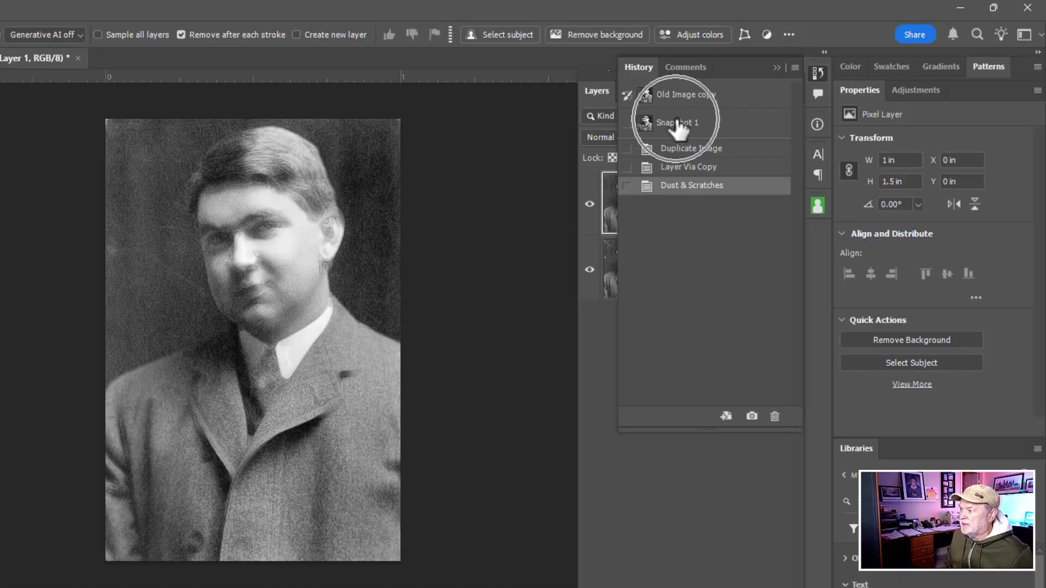
pyautogui.click(627, 123)
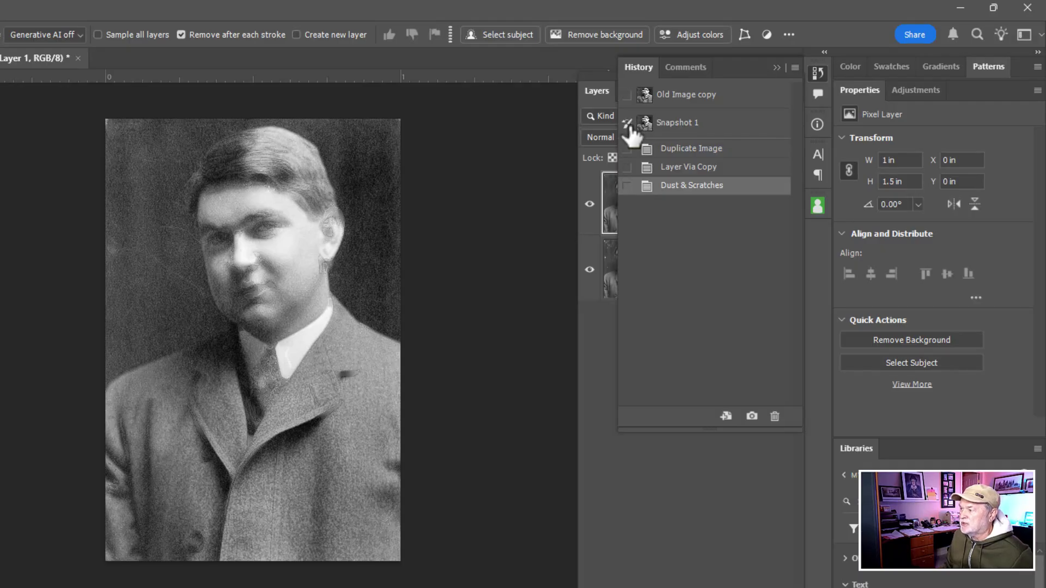
pyautogui.click(689, 168)
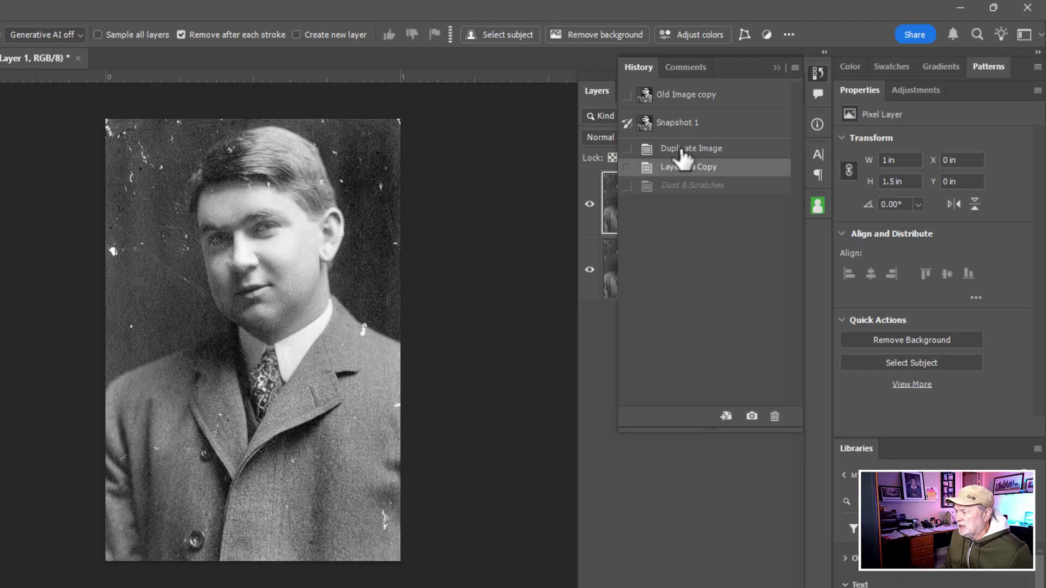
pyautogui.click(626, 125)
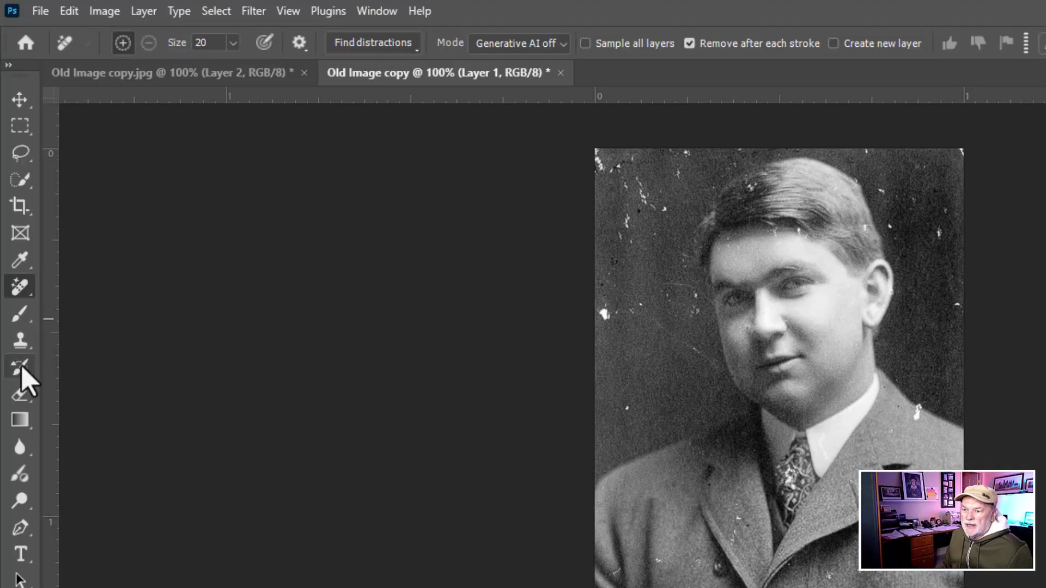
# Paint the Dust & Scratches snapshot over the specks in the backdrop left of the man's head, using an enlarged History Brush.
pyautogui.moveTo(24, 370); pyautogui.dragTo(124, 384)
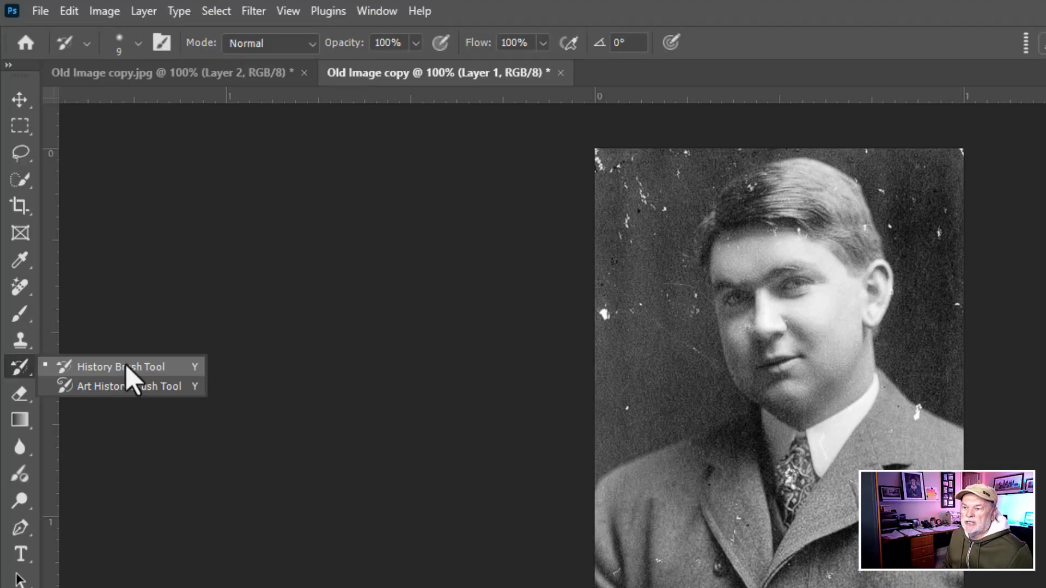
pyautogui.click(127, 366)
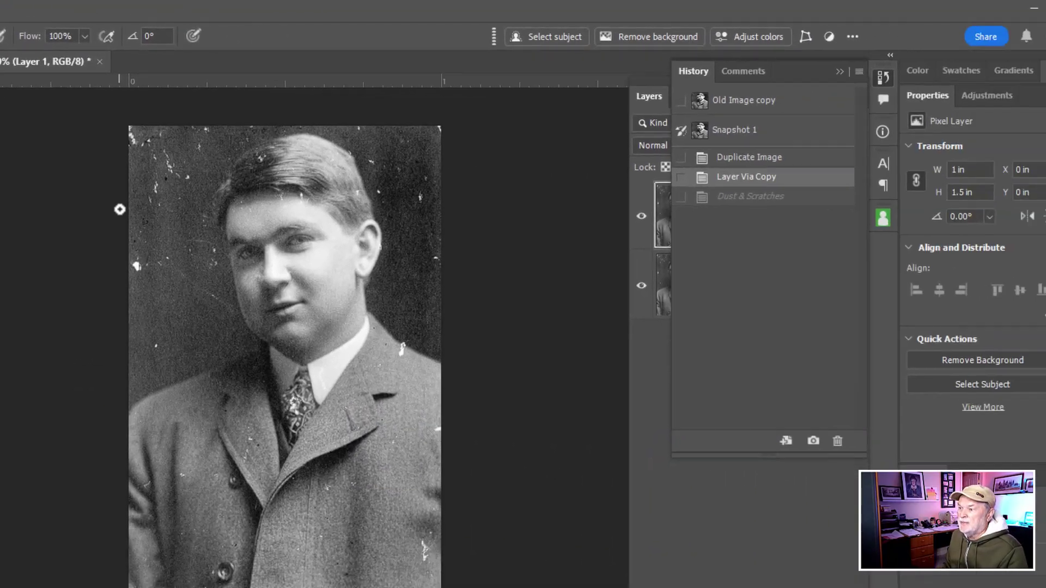
pyautogui.press(']')
pyautogui.press(']')
pyautogui.press(']')
pyautogui.press(']')
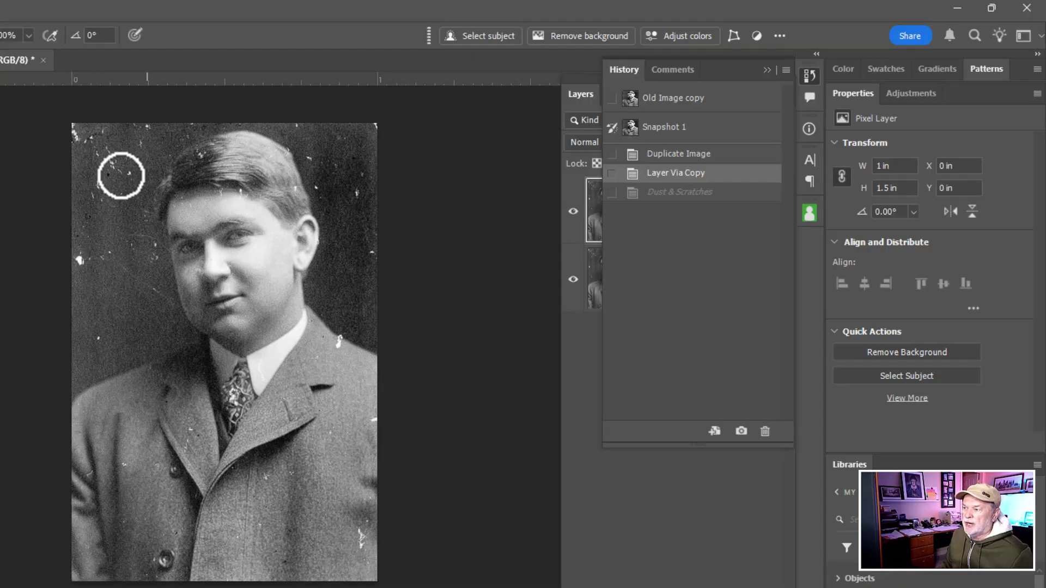
pyautogui.moveTo(133, 126)
pyautogui.mouseDown()
pyautogui.moveTo(84, 119)
pyautogui.moveTo(77, 169)
pyautogui.moveTo(81, 256)
pyautogui.moveTo(91, 265)
pyautogui.moveTo(113, 225)
pyautogui.moveTo(101, 357)
pyautogui.moveTo(154, 231)
pyautogui.moveTo(147, 258)
pyautogui.moveTo(131, 227)
pyautogui.moveTo(153, 182)
pyautogui.moveTo(227, 145)
pyautogui.moveTo(152, 124)
pyautogui.mouseUp()
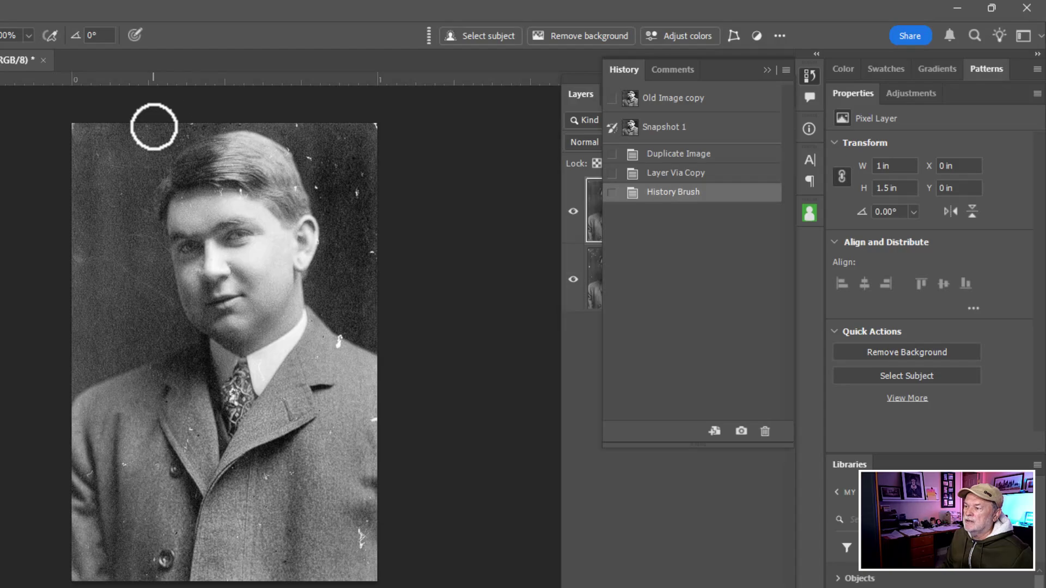
# Brush away the specks in the backdrop right of the head and along the adjoining edge of the hair.
pyautogui.moveTo(306, 131); pyautogui.dragTo(348, 133)
pyautogui.click(296, 187)
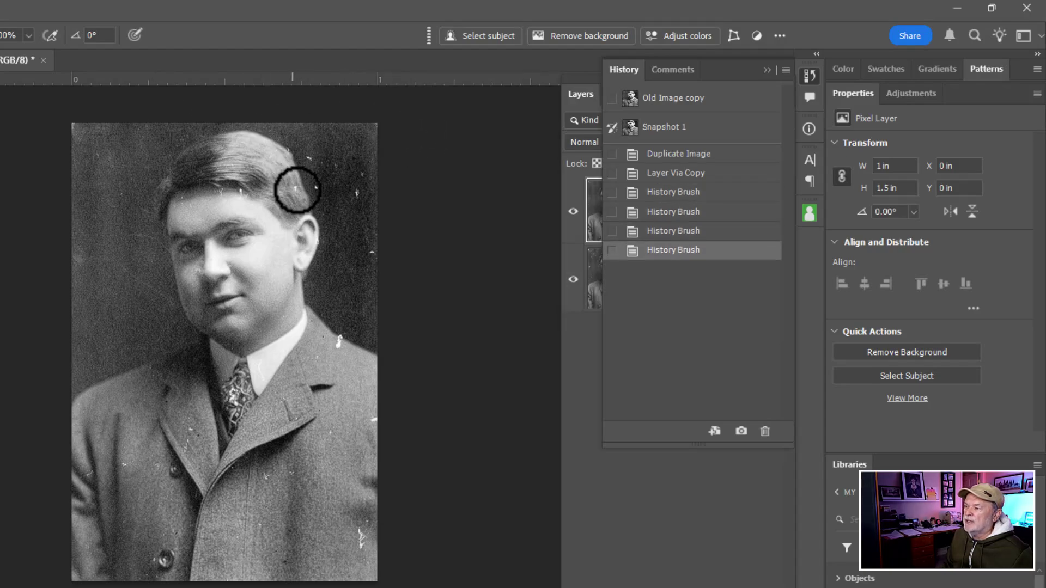
pyautogui.click(305, 152)
pyautogui.click(327, 185)
pyautogui.click(363, 248)
pyautogui.click(376, 326)
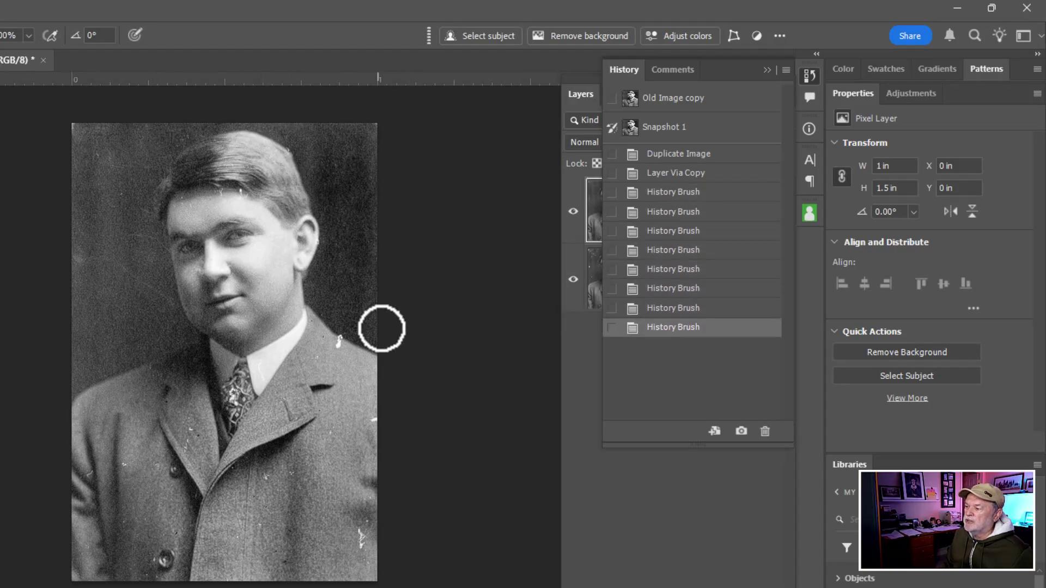
# Remove the white marks from the shoulder, lapel and coat front on the right side of the portrait with the History Brush.
pyautogui.click(339, 327)
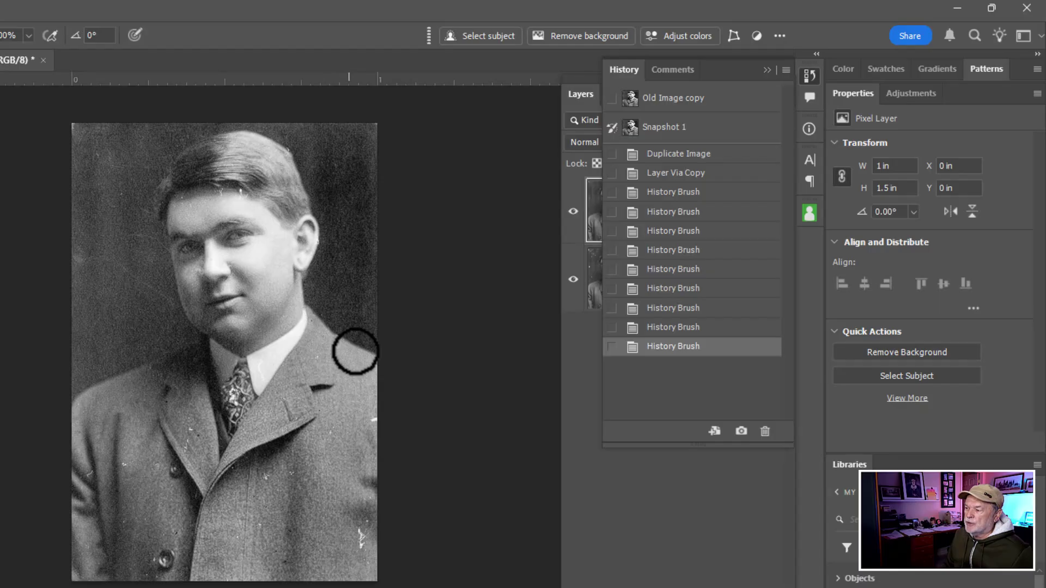
pyautogui.click(381, 357)
pyautogui.click(375, 422)
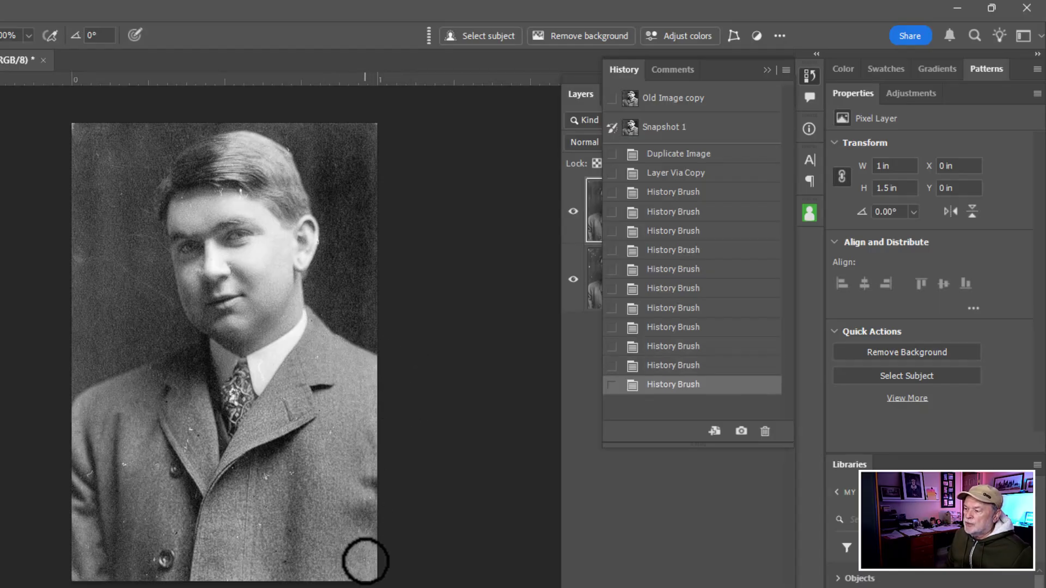
pyautogui.click(362, 539)
pyautogui.click(263, 501)
pyautogui.click(315, 476)
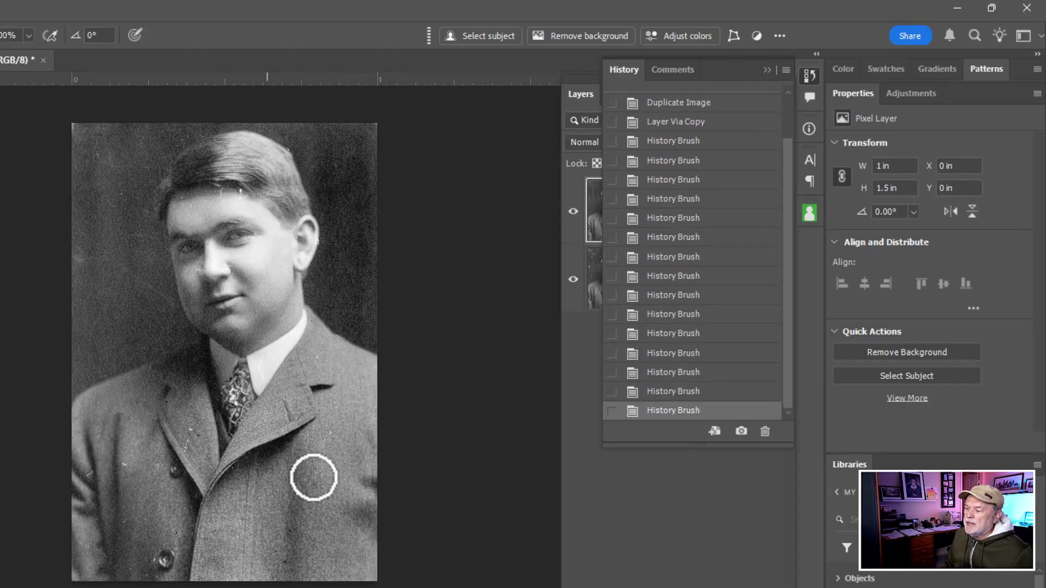
pyautogui.click(327, 438)
pyautogui.click(303, 420)
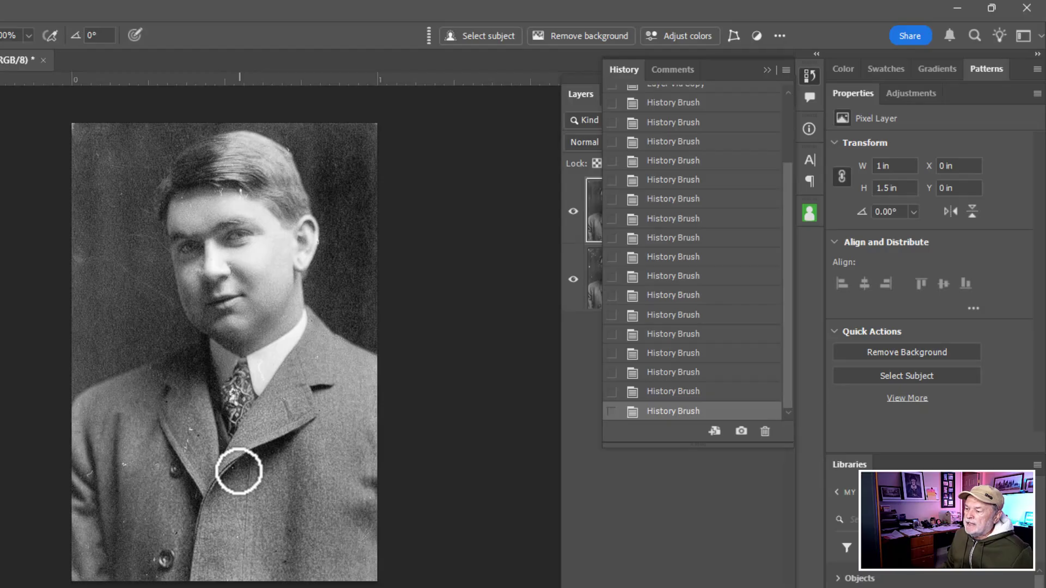
# Clean the specks around the coat opening, buttons and sleeve on the left side of the portrait with the History Brush.
pyautogui.click(231, 467)
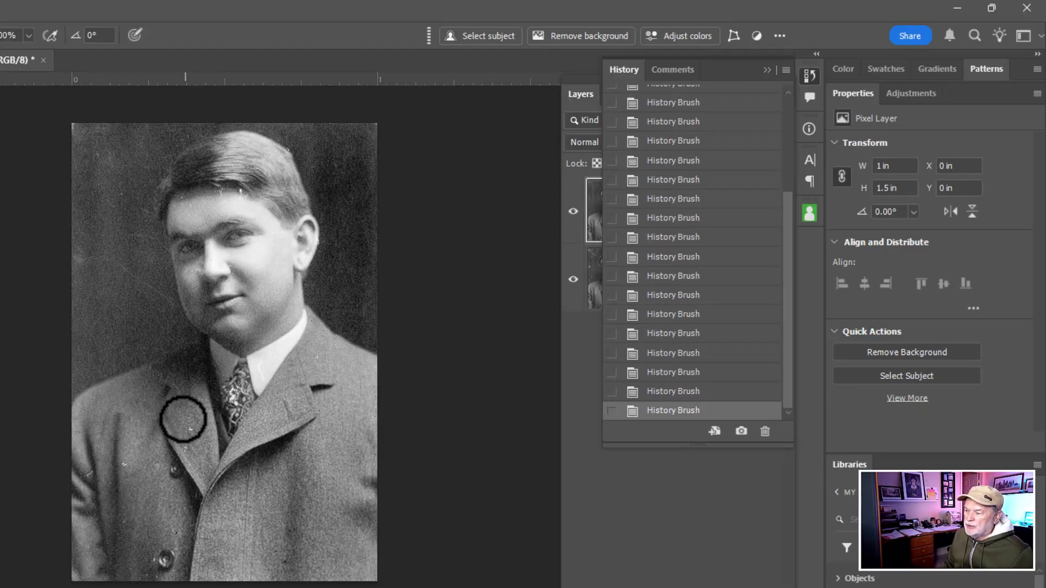
pyautogui.click(179, 469)
pyautogui.click(126, 468)
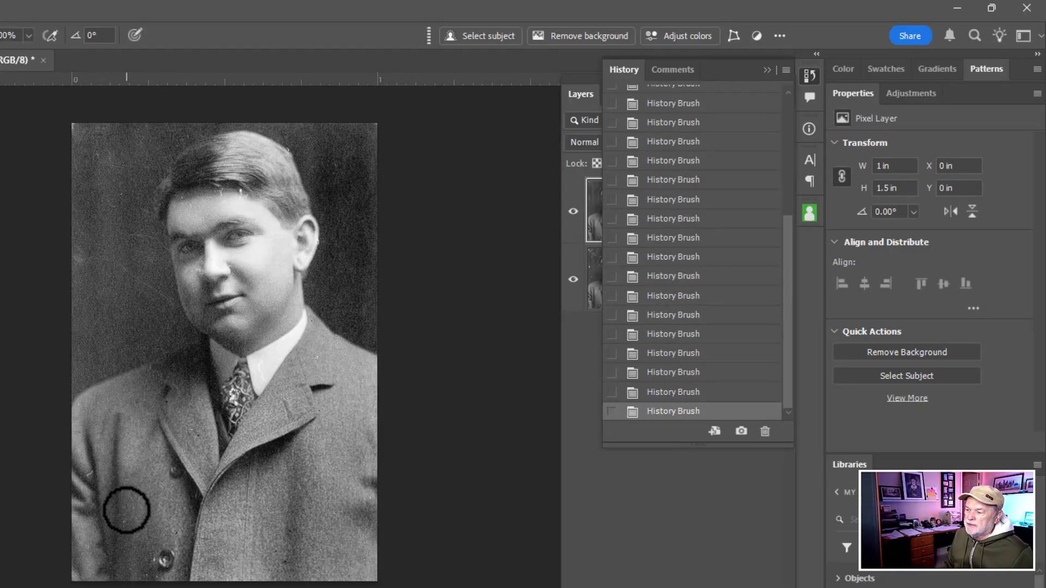
pyautogui.click(150, 563)
pyautogui.click(155, 571)
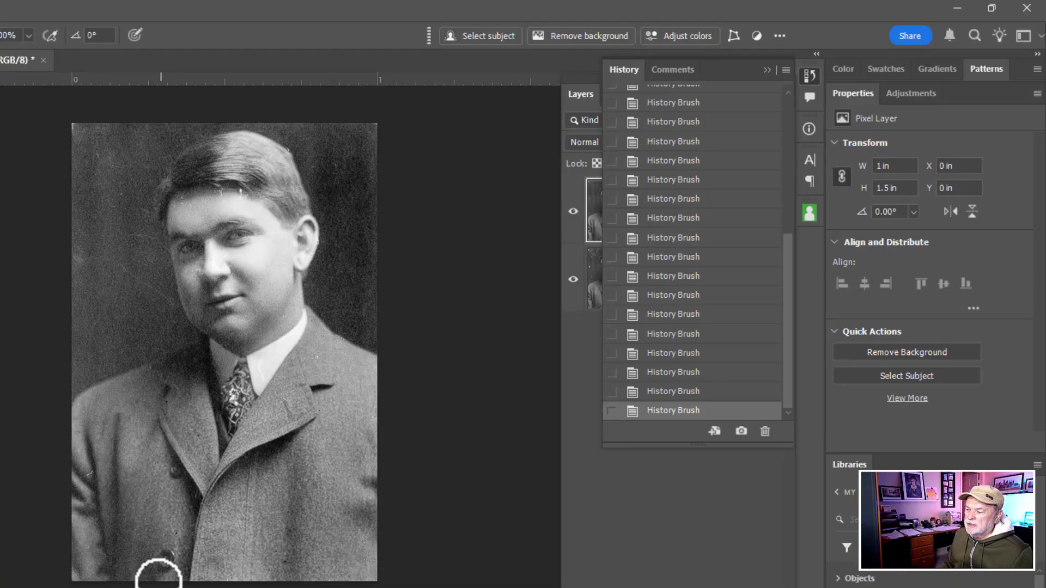
pyautogui.click(83, 477)
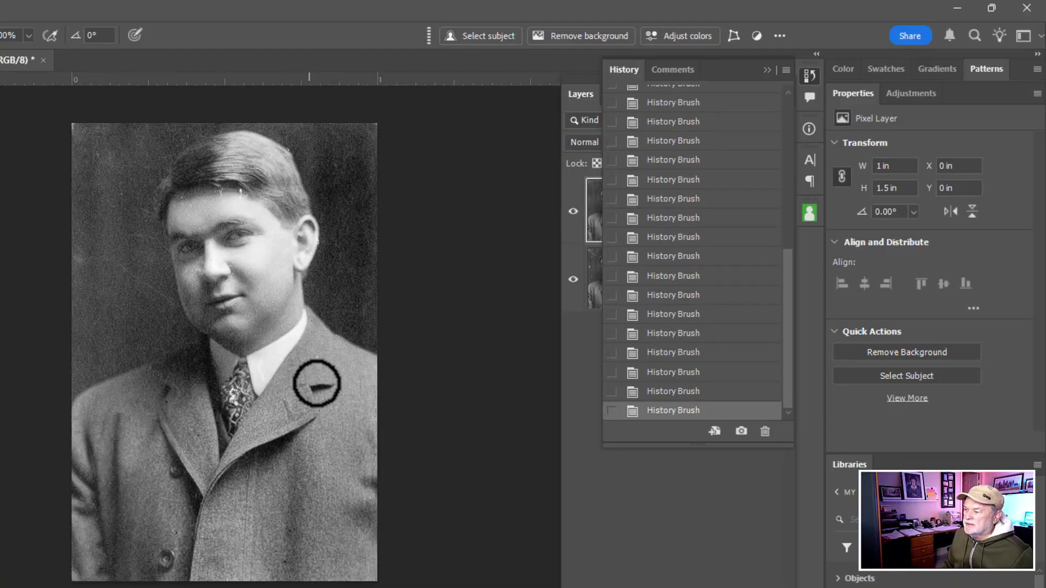
# Brush out the remaining specks on the upper right lapel and along the hairline and forehead.
pyautogui.click(319, 361)
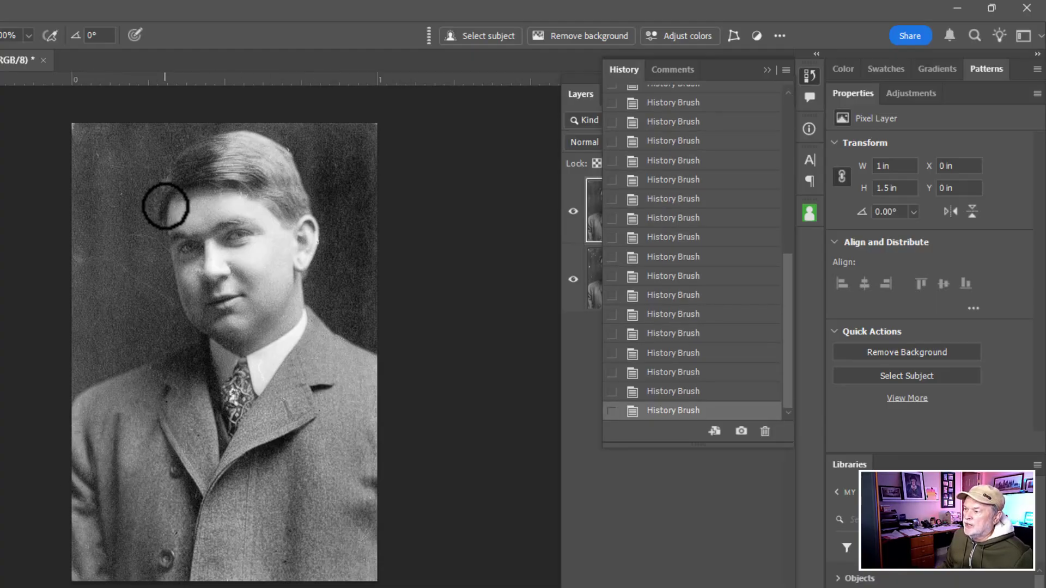
pyautogui.click(164, 206)
pyautogui.click(274, 225)
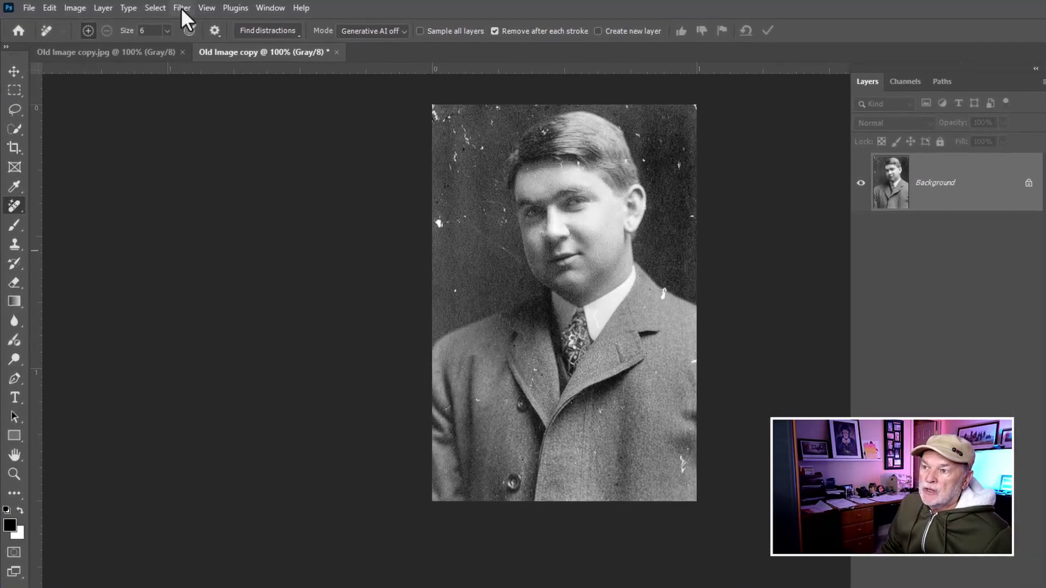
# Enable the Photo Restoration neural filter on the uncleaned Background layer and set Scratch reduction to 42.
pyautogui.click(149, 6)
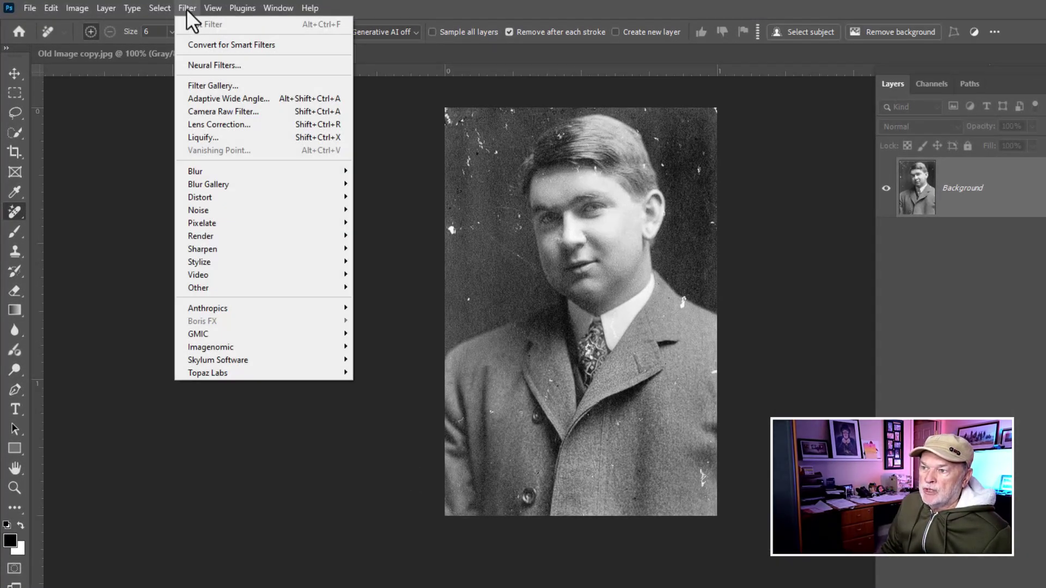
pyautogui.click(198, 64)
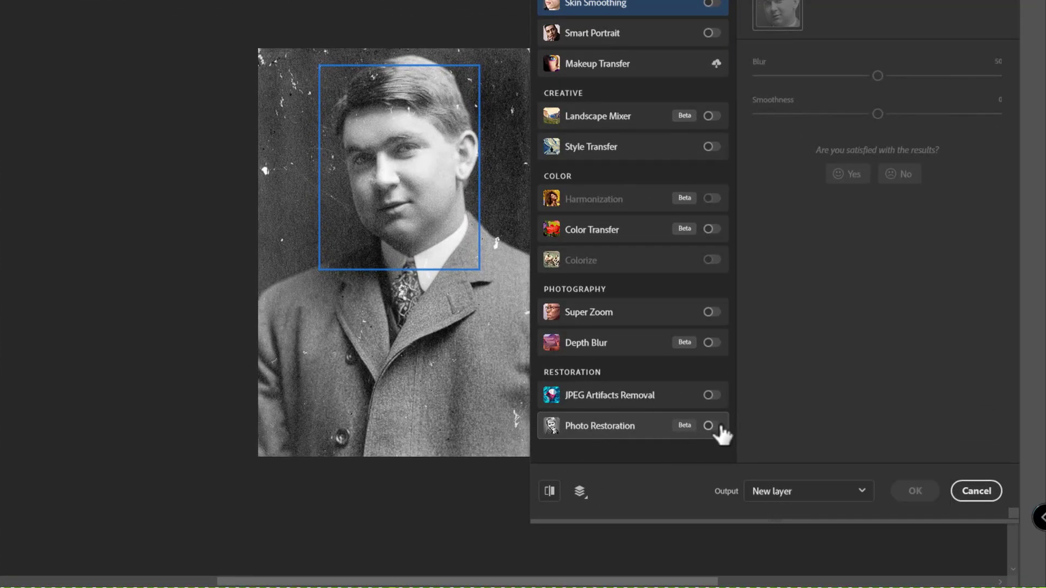
pyautogui.click(711, 425)
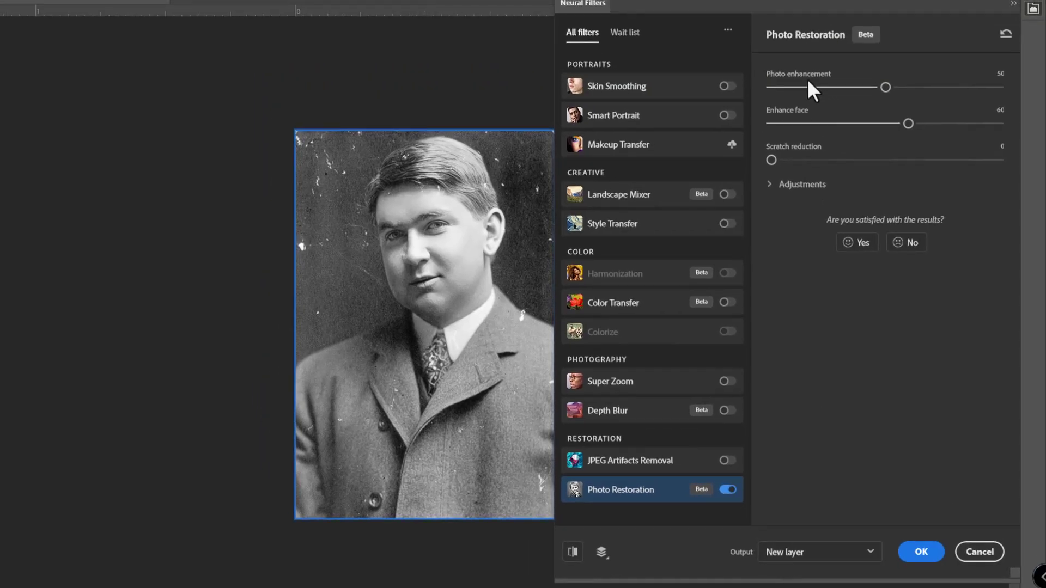
pyautogui.click(772, 159)
pyautogui.moveTo(865, 159); pyautogui.dragTo(867, 160)
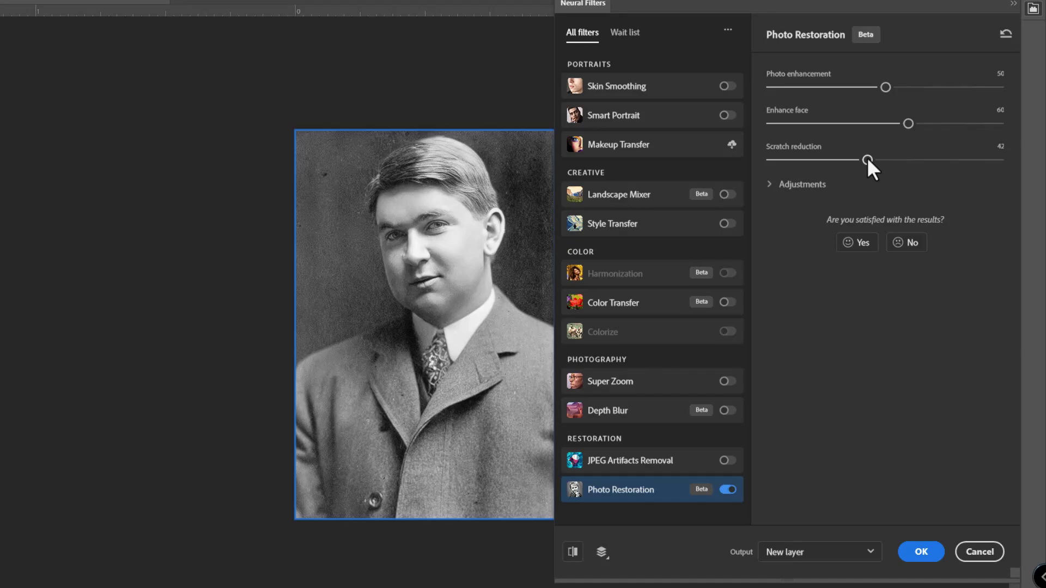
# Set JPEG artifacts reduction to 31 and Scratch reduction to 51, and apply the Photo Restoration filter to a new layer.
pyautogui.click(773, 187)
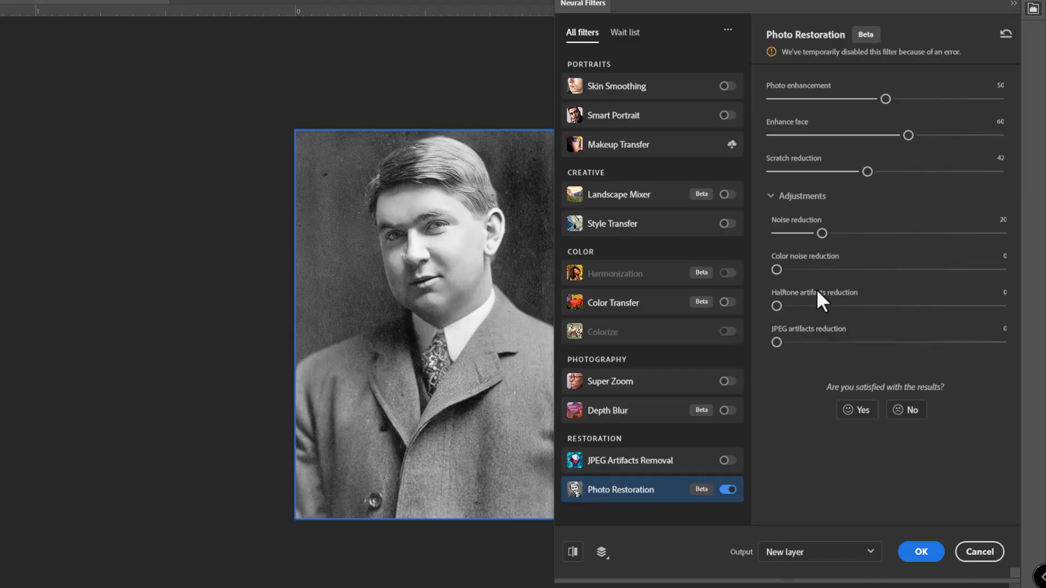
pyautogui.moveTo(776, 342); pyautogui.dragTo(848, 353)
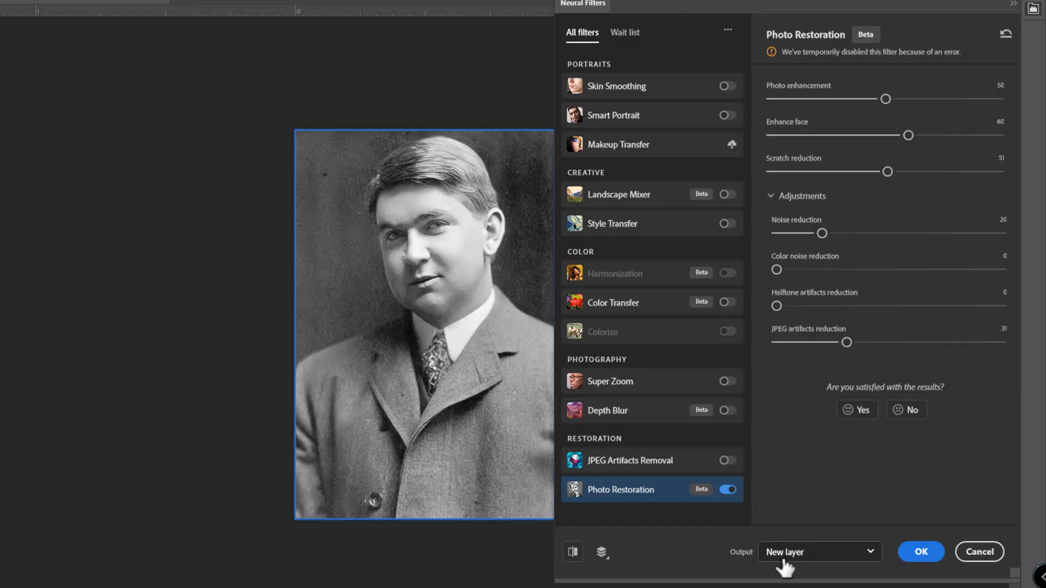
pyautogui.click(920, 551)
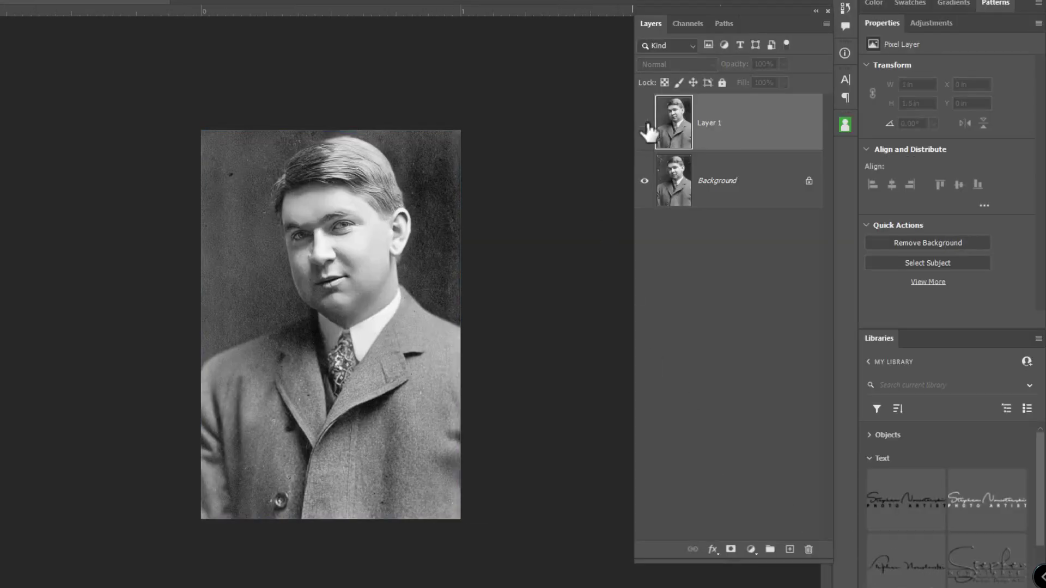
# Toggle the visibility of Layer 1 to compare the restored portrait with the original.
pyautogui.click(645, 124)
pyautogui.click(645, 124)
pyautogui.click(644, 124)
pyautogui.click(644, 124)
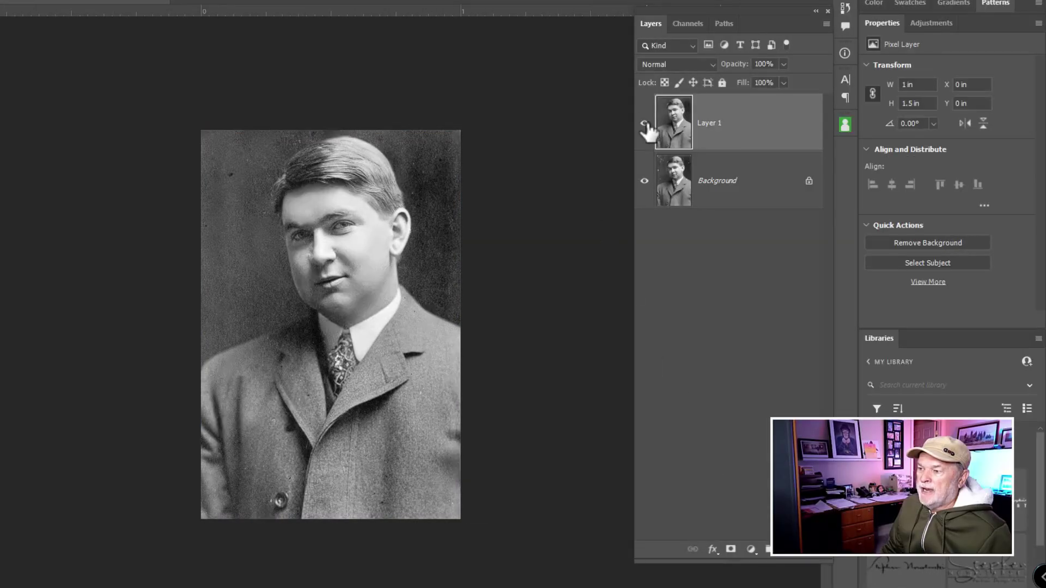